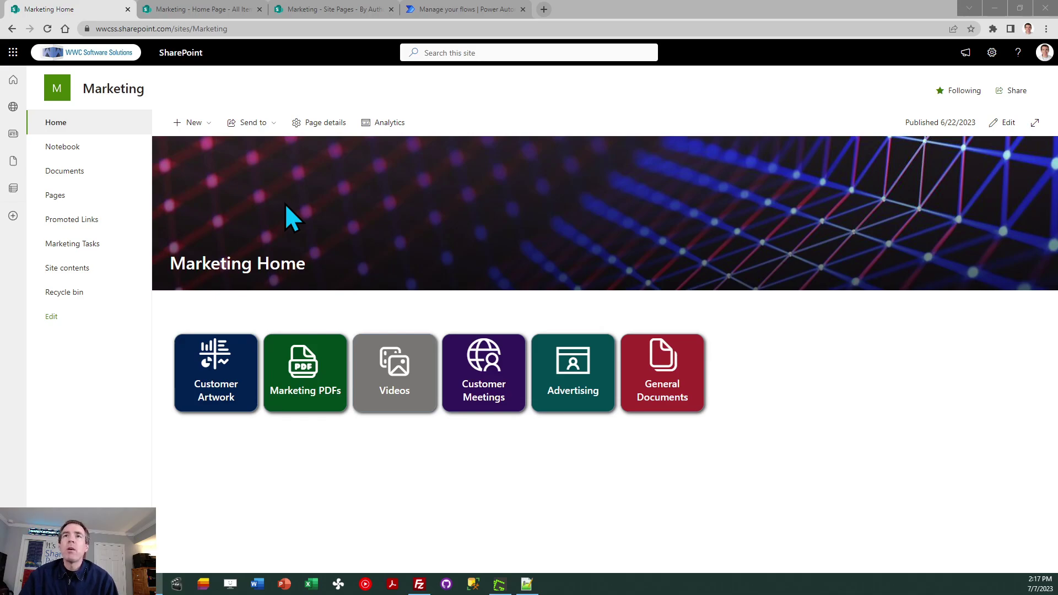
Switch to the Power Automate tab showing the Update Home Page Each Hour flow details
{"action": "left_click", "coordinate": [445, 12]}
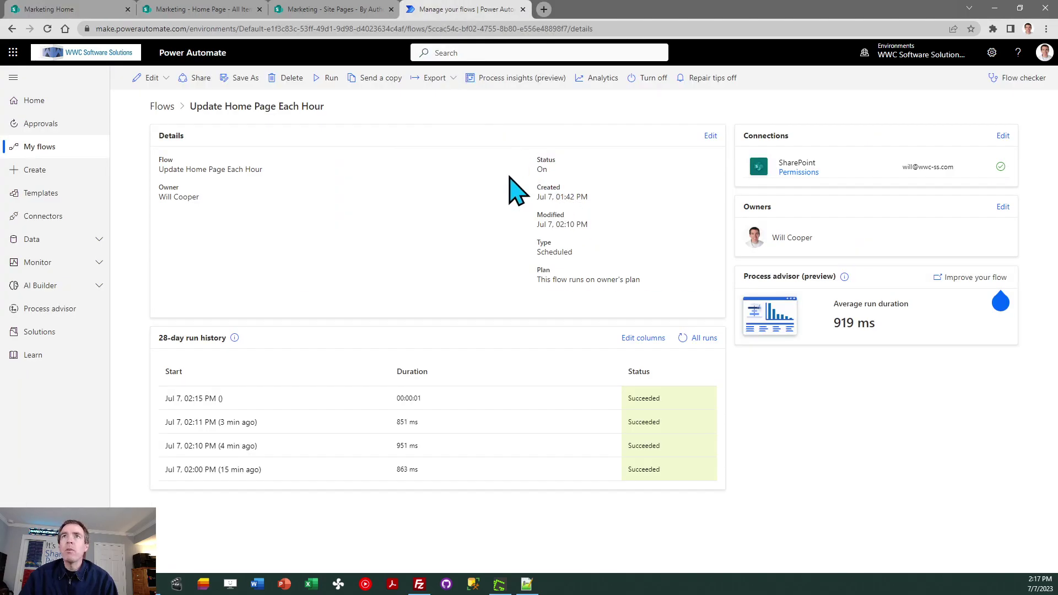
Run the Update Home Page Each Hour flow manually and refresh its run history
{"action": "left_click", "coordinate": [332, 83]}
{"action": "left_click", "coordinate": [915, 554]}
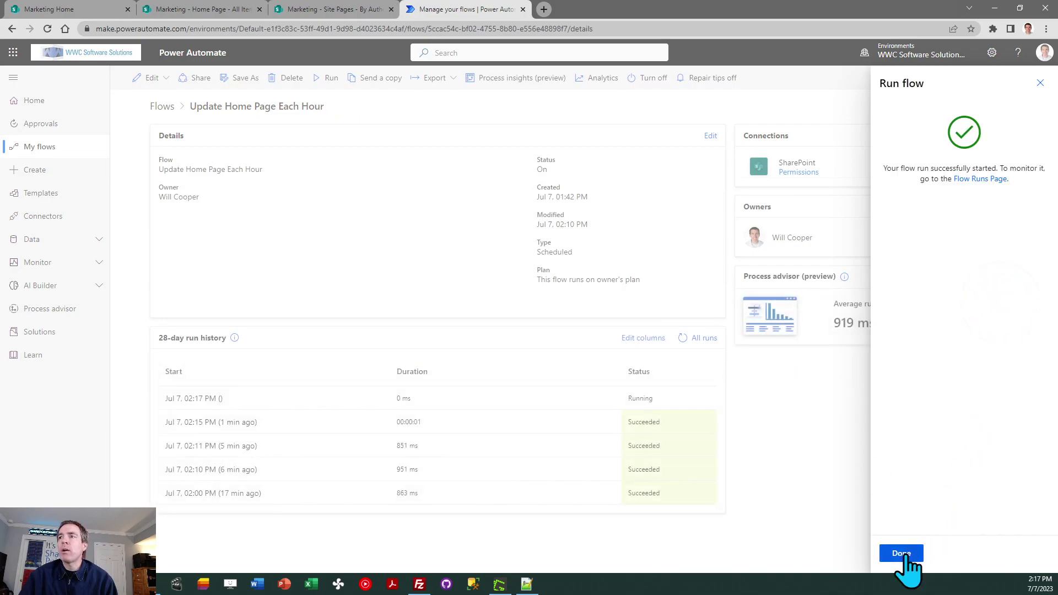
{"action": "left_click", "coordinate": [902, 554]}
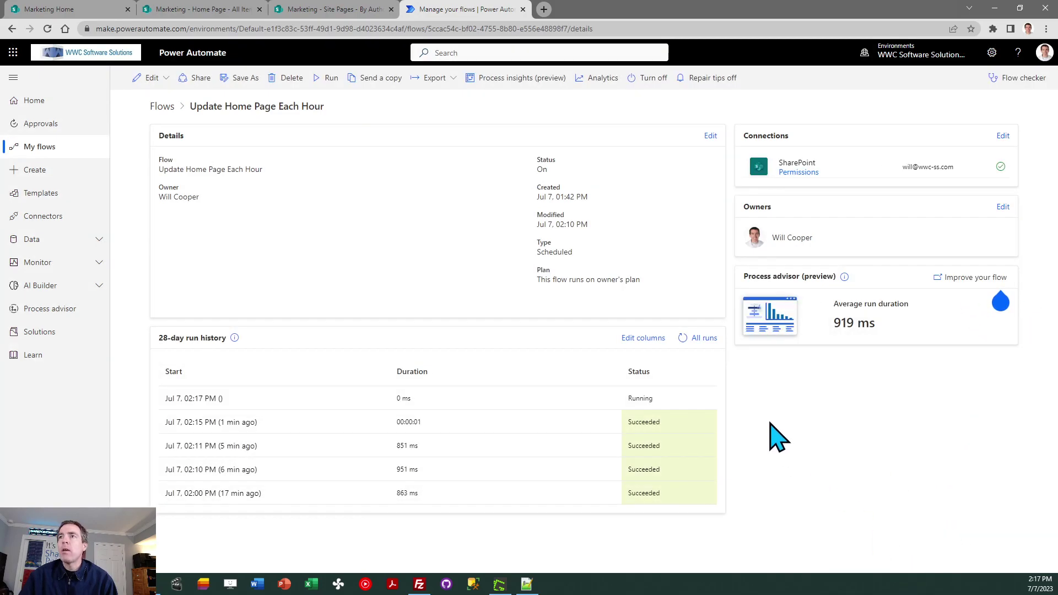
{"action": "left_click", "coordinate": [683, 338]}
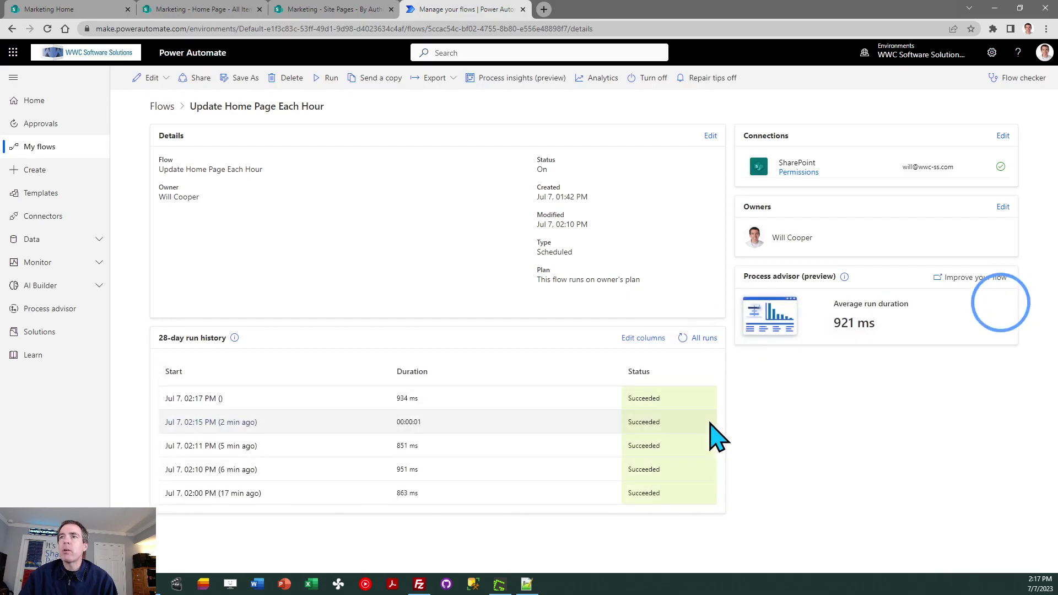
Reload the Marketing home page to check for newly rotated content
{"action": "left_click", "coordinate": [338, 8]}
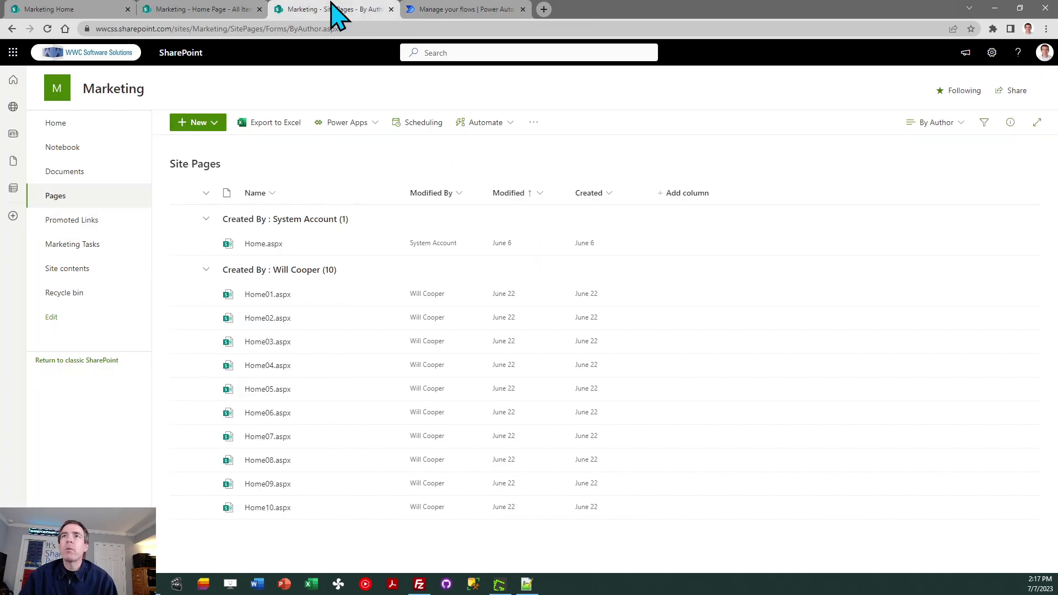
{"action": "left_click", "coordinate": [222, 8]}
{"action": "left_click", "coordinate": [38, 9]}
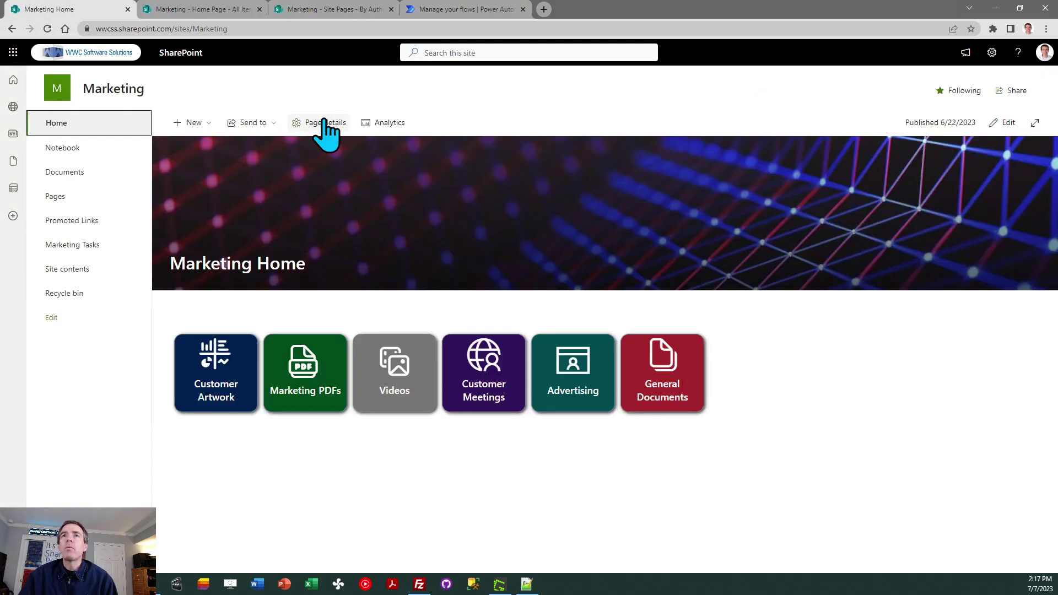
{"action": "left_click", "coordinate": [59, 124]}
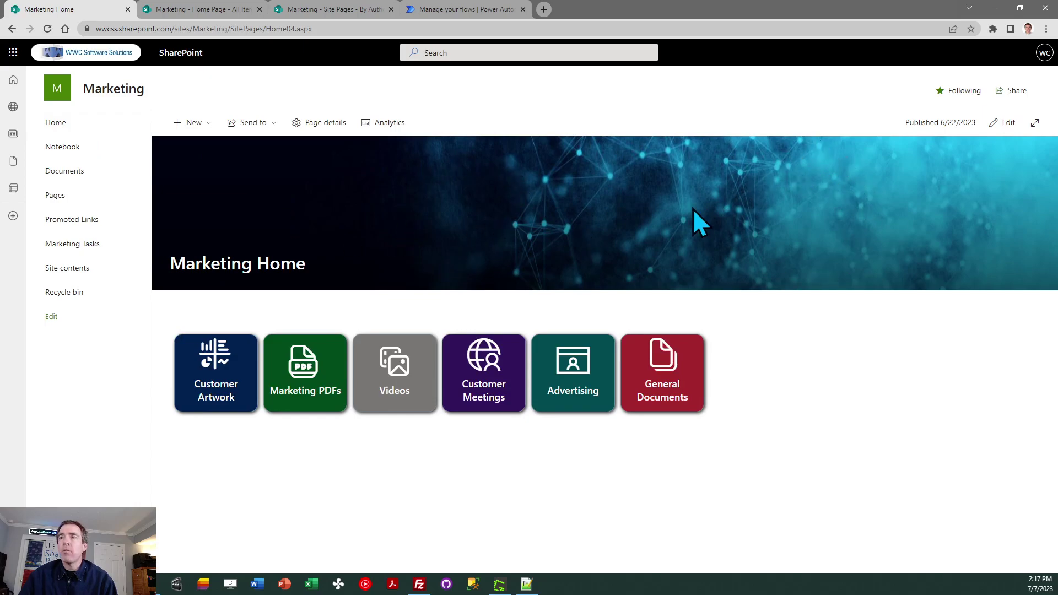
Run the flow a second time and refresh the history to confirm success
{"action": "left_click", "coordinate": [455, 10]}
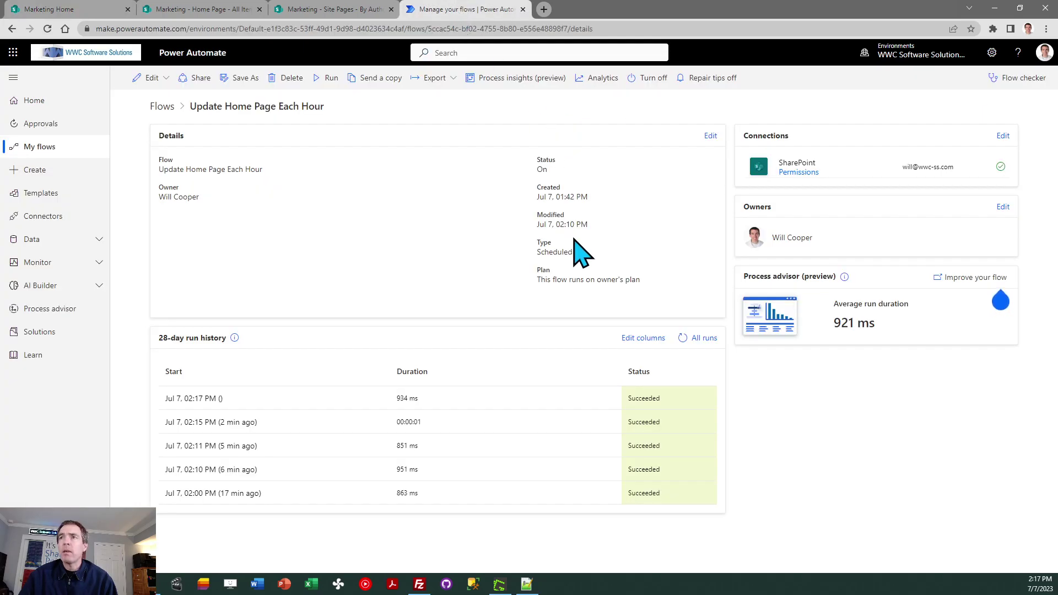
{"action": "left_click", "coordinate": [326, 79]}
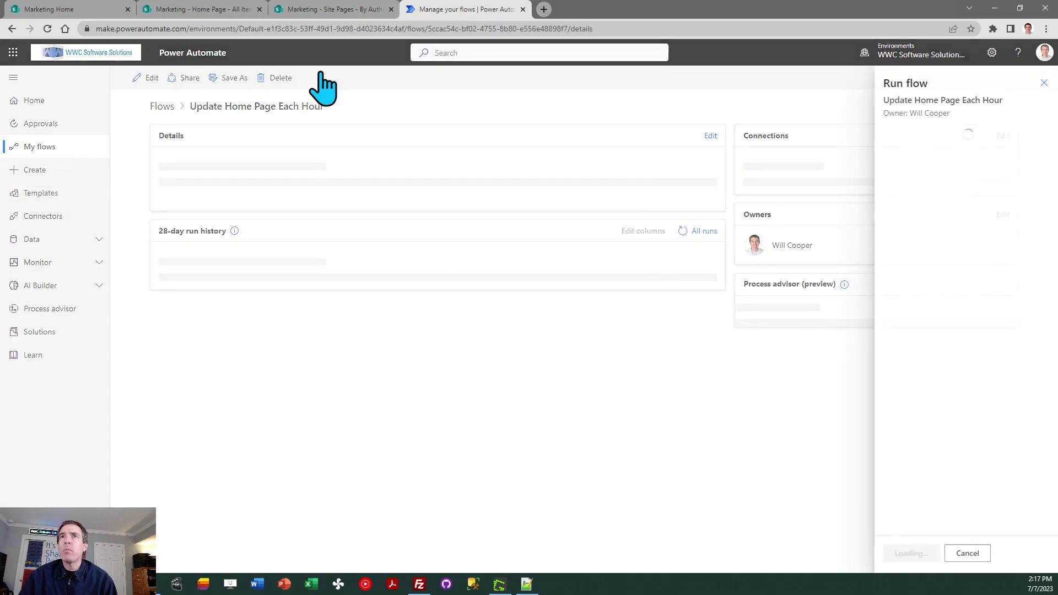
{"action": "left_click", "coordinate": [909, 554]}
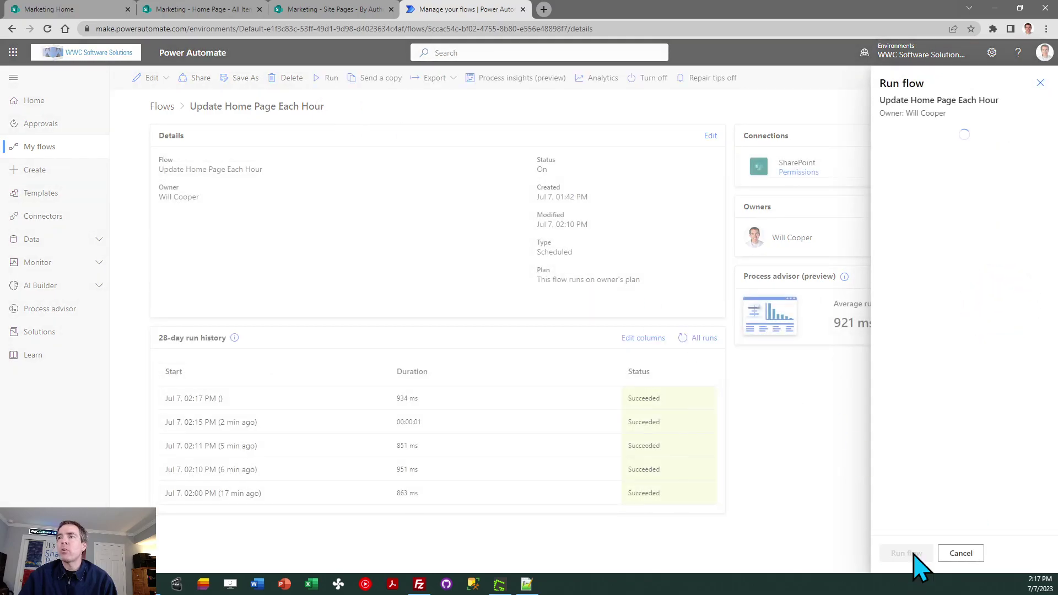
{"action": "left_click", "coordinate": [912, 555]}
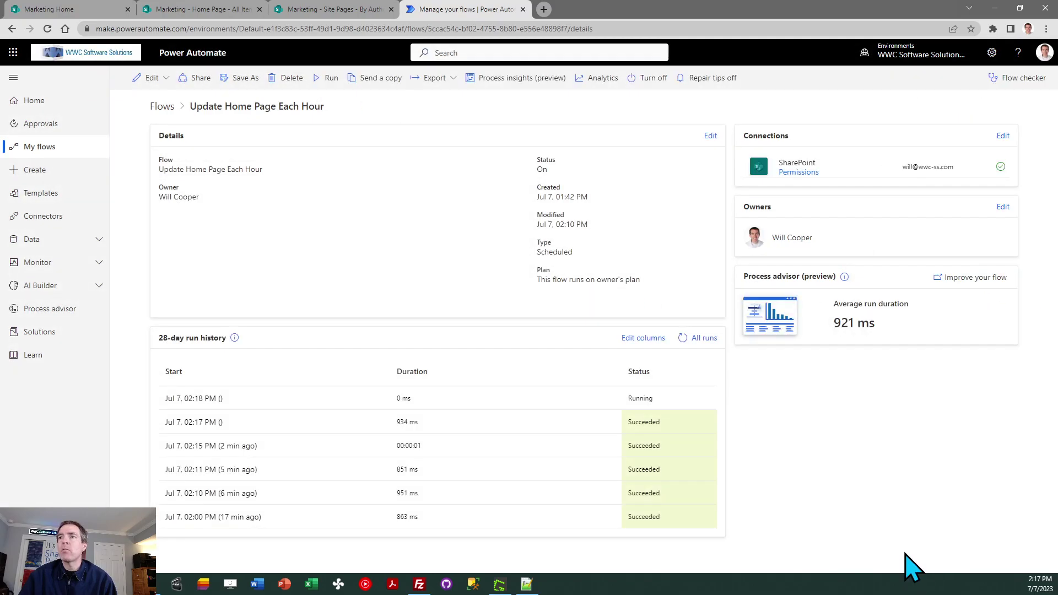
{"action": "left_click", "coordinate": [684, 338]}
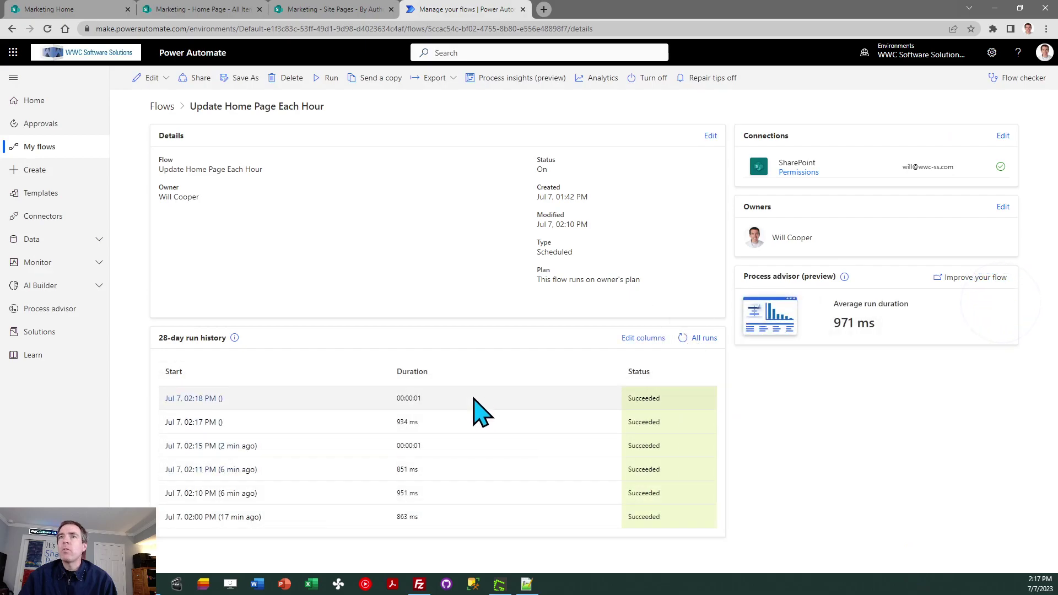
{"action": "left_click", "coordinate": [207, 8]}
Reload the Marketing Home page to show the rotated version with the fibre-optic banner
{"action": "left_click", "coordinate": [87, 8]}
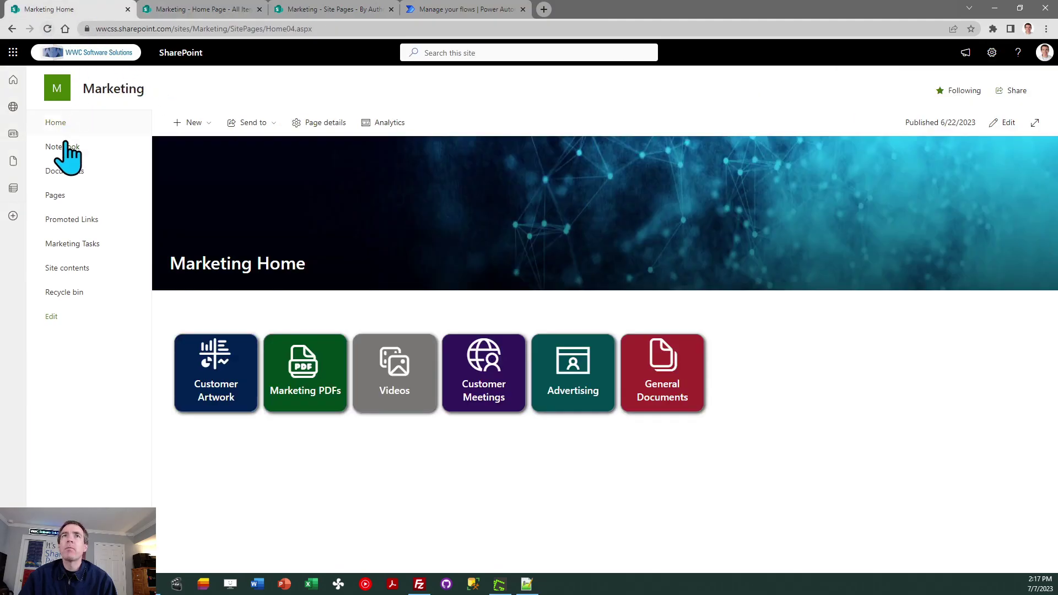
{"action": "left_click", "coordinate": [56, 122]}
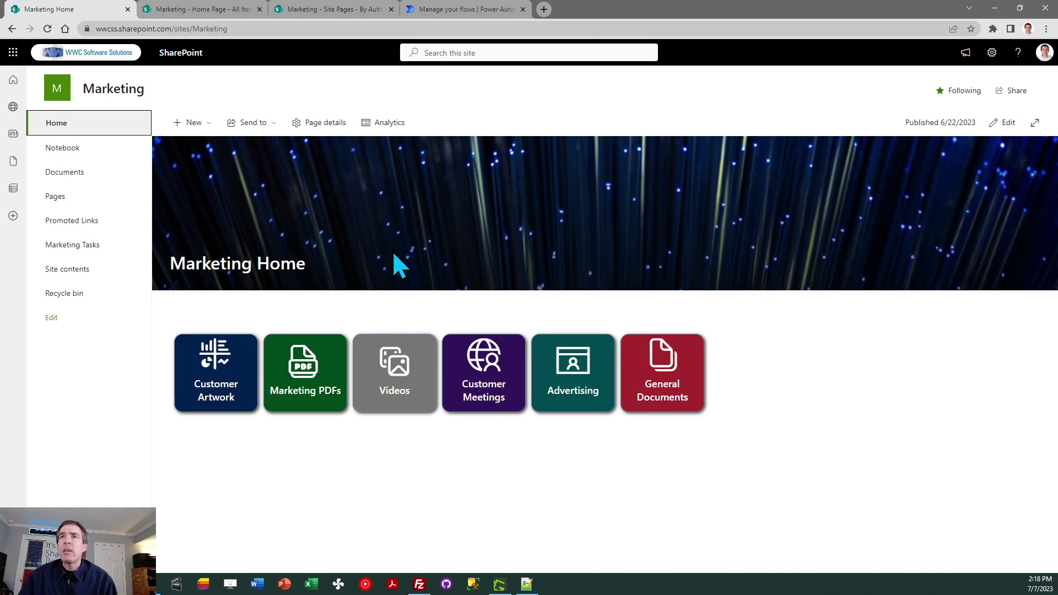
Preview Home01.aspx from the Site Pages library in a new tab, then close it
{"action": "left_click", "coordinate": [214, 9]}
{"action": "left_click", "coordinate": [355, 10]}
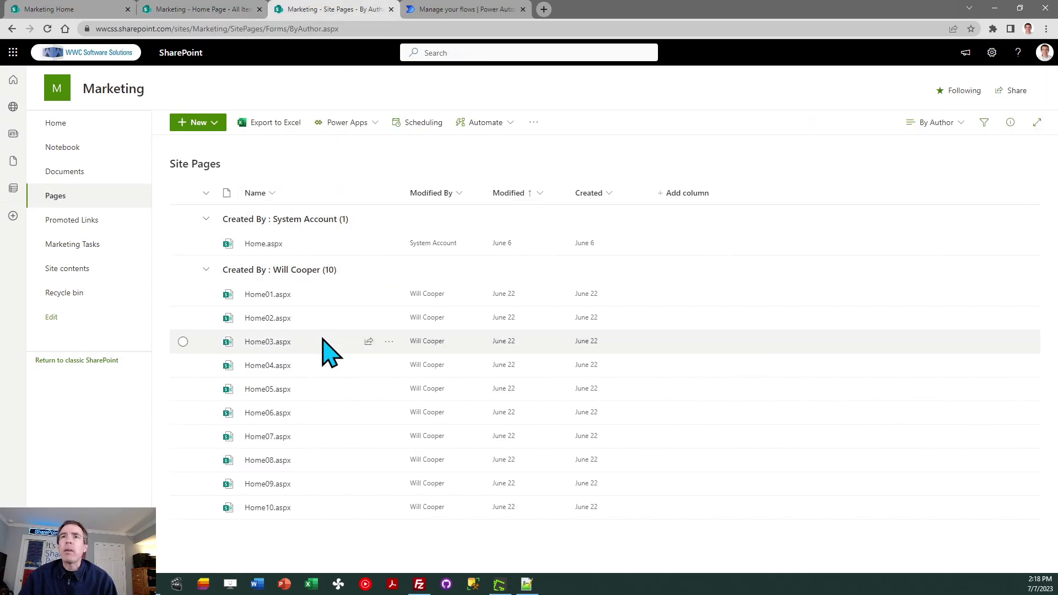
{"action": "mouse_move", "coordinate": [324, 339]}
{"action": "mouse_move", "coordinate": [320, 296]}
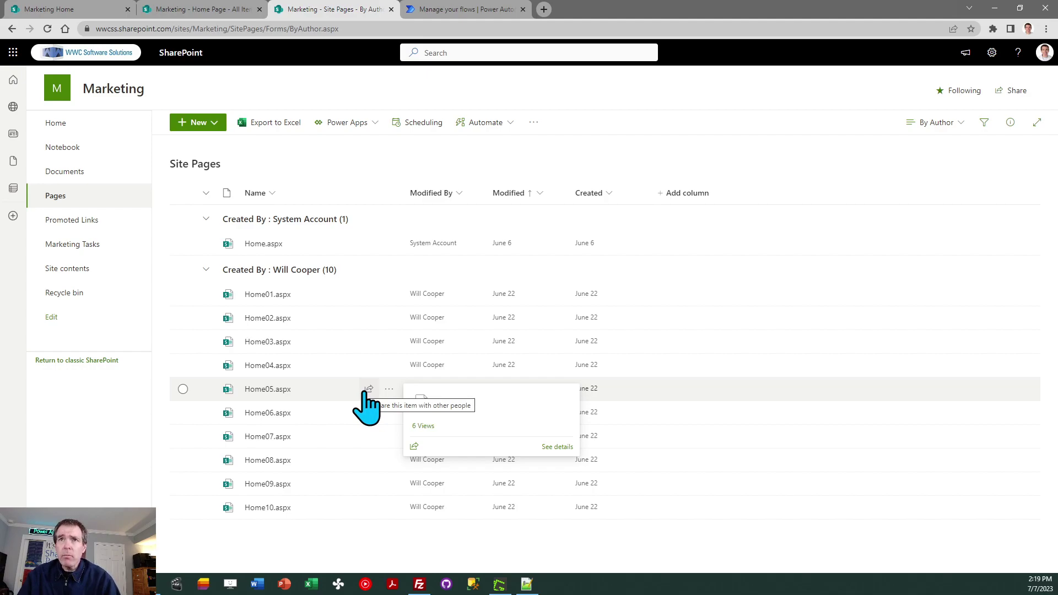
{"action": "left_click", "coordinate": [261, 295]}
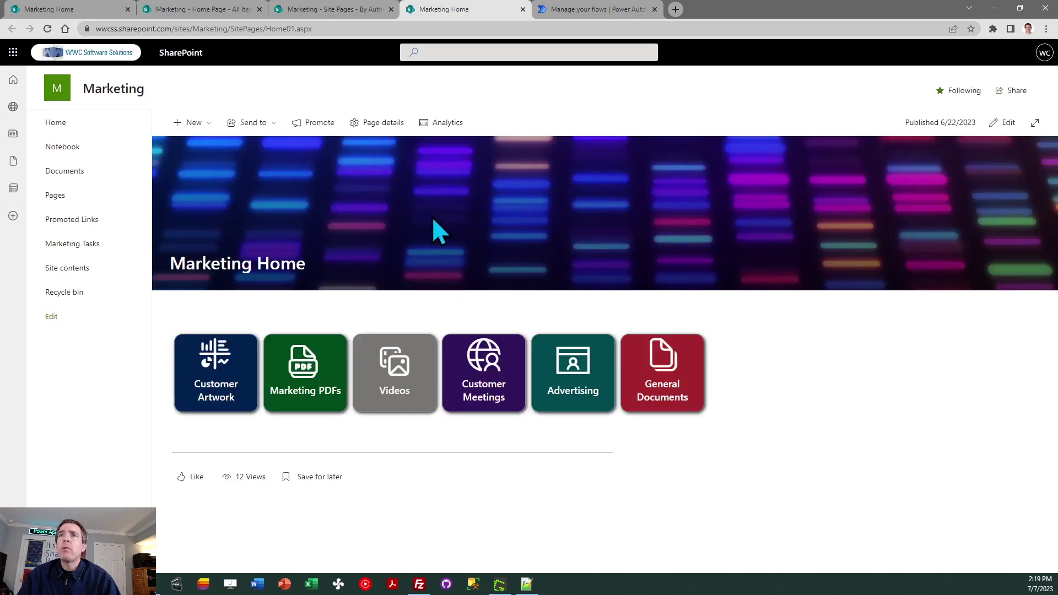
{"action": "left_click", "coordinate": [523, 9]}
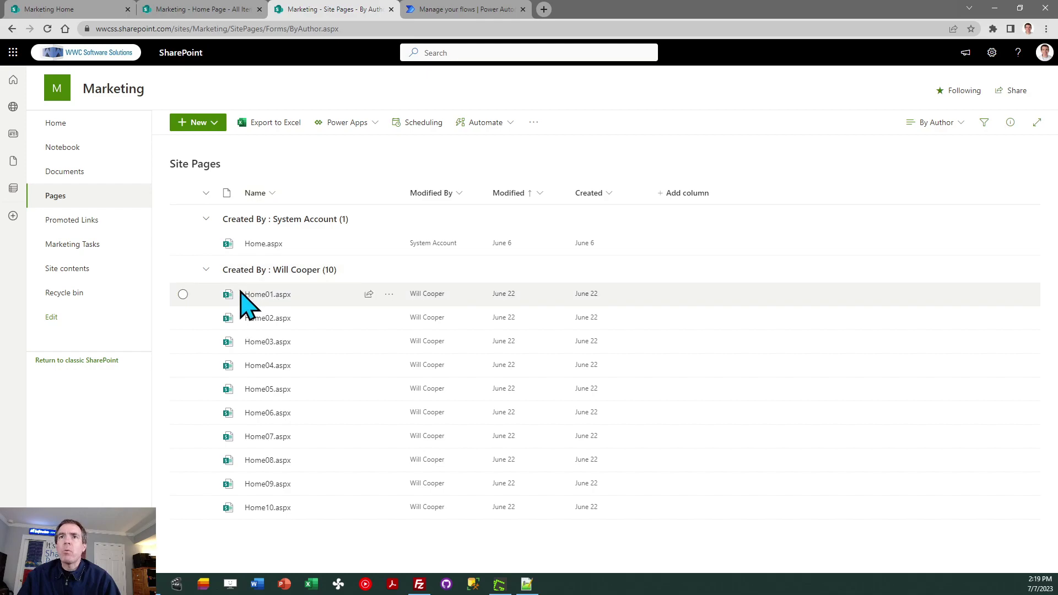
Bring up the Home Page tracking list, showing PageNumber 5 of 10 and NextPage Home06.aspx
{"action": "mouse_move", "coordinate": [254, 296]}
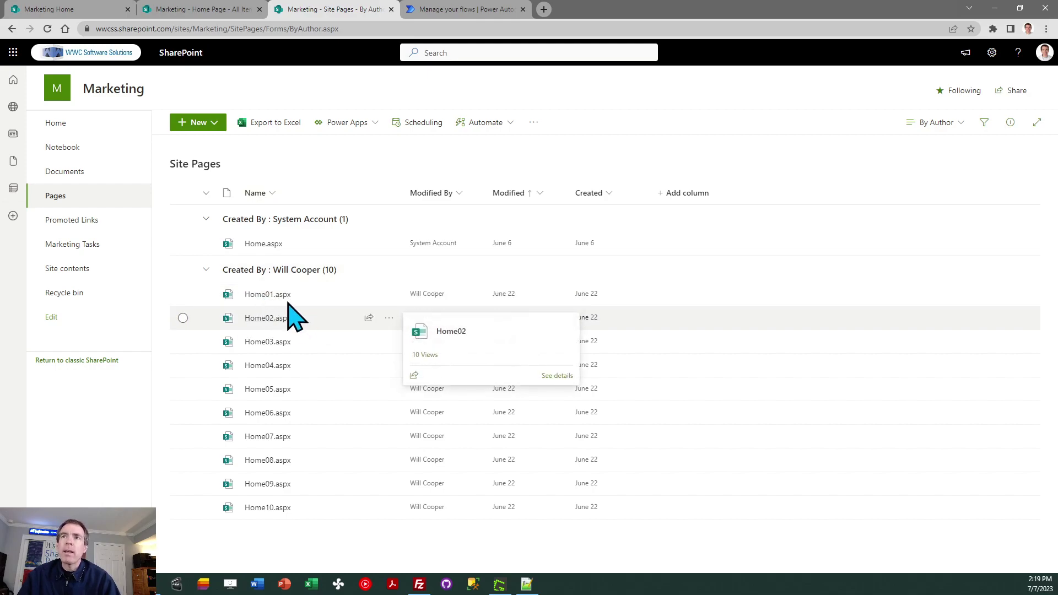
{"action": "mouse_move", "coordinate": [287, 301]}
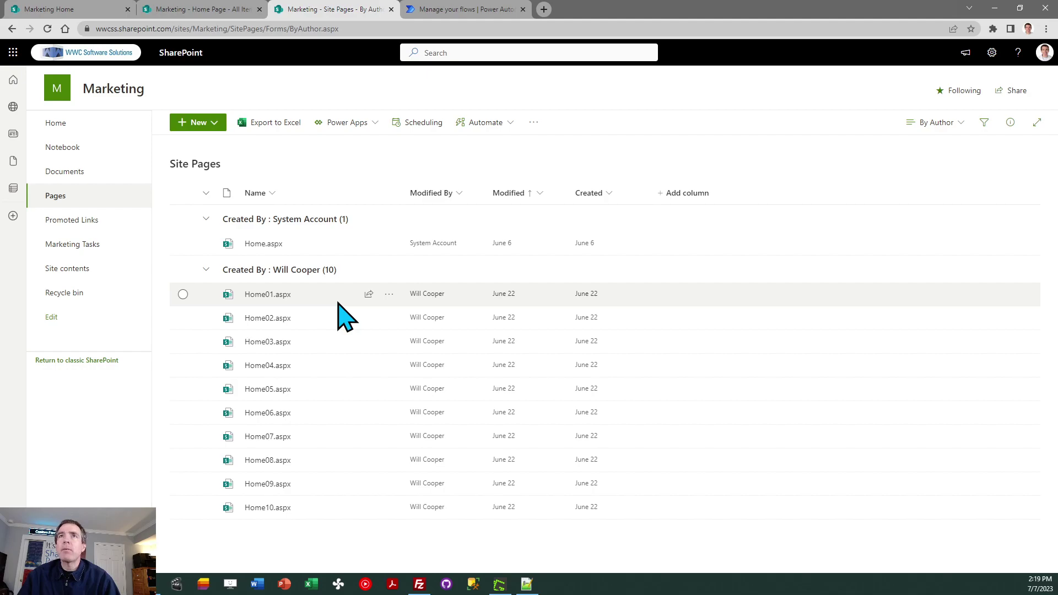
{"action": "left_click", "coordinate": [204, 20]}
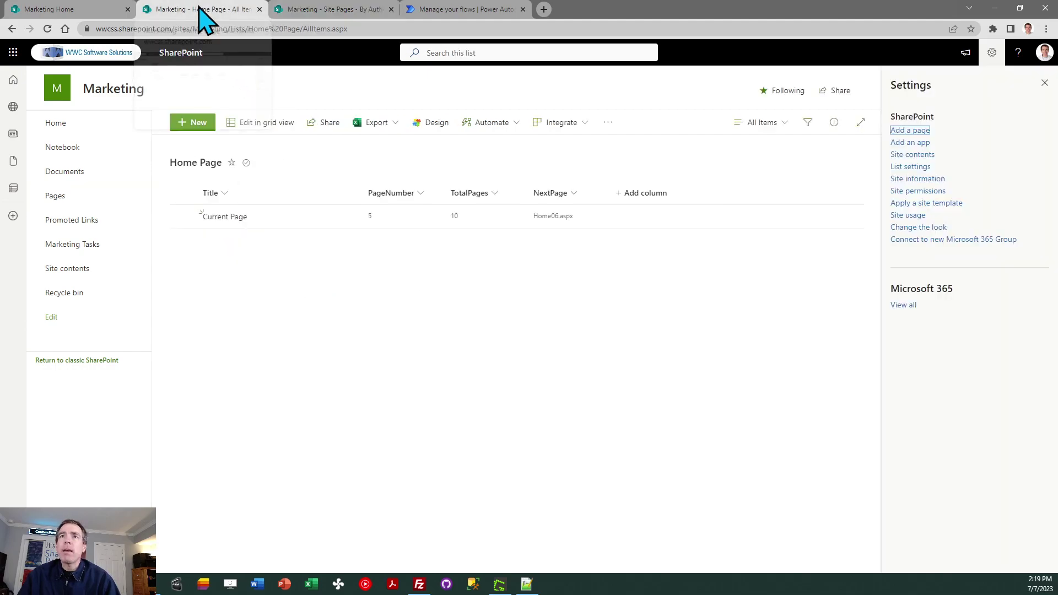
Return to the Marketing Home tab with its tiles and fibre-optic banner
{"action": "left_click", "coordinate": [101, 16]}
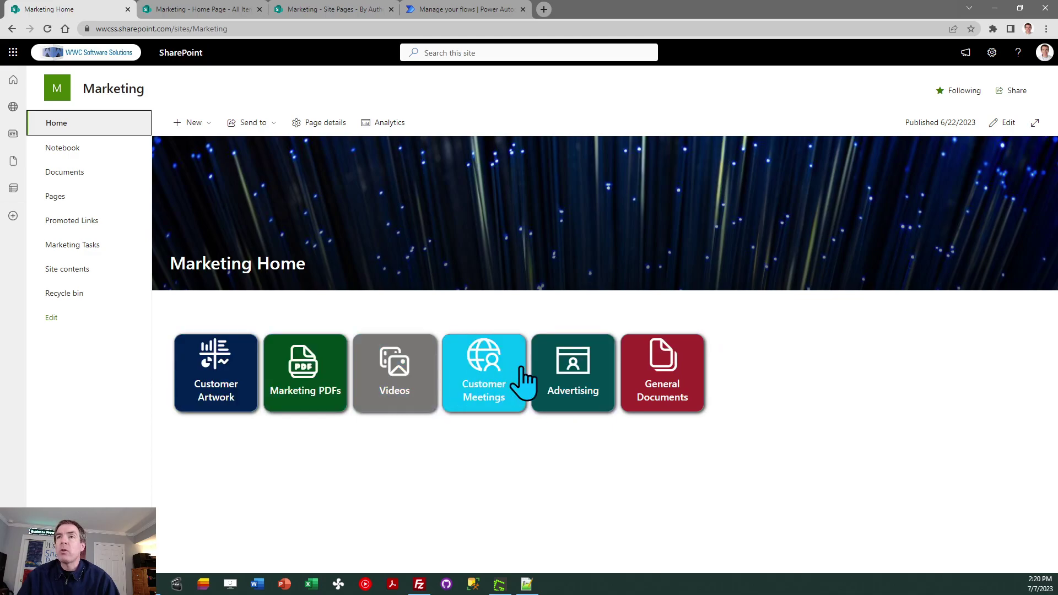
Edit the Marketing Home page's tiles web part settings, then republish the page
{"action": "left_click", "coordinate": [1007, 121]}
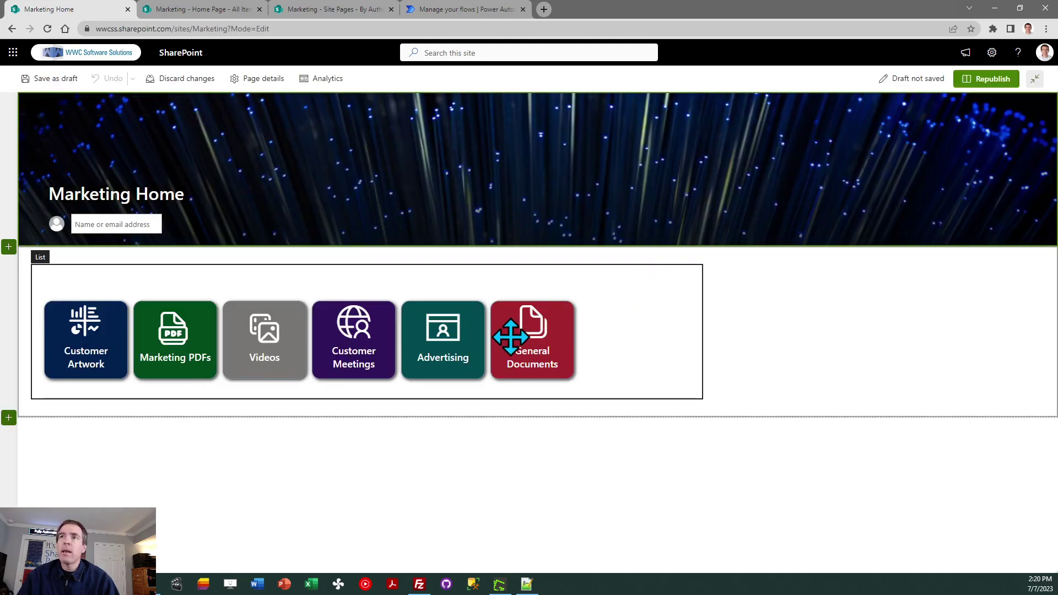
{"action": "left_click", "coordinate": [473, 295]}
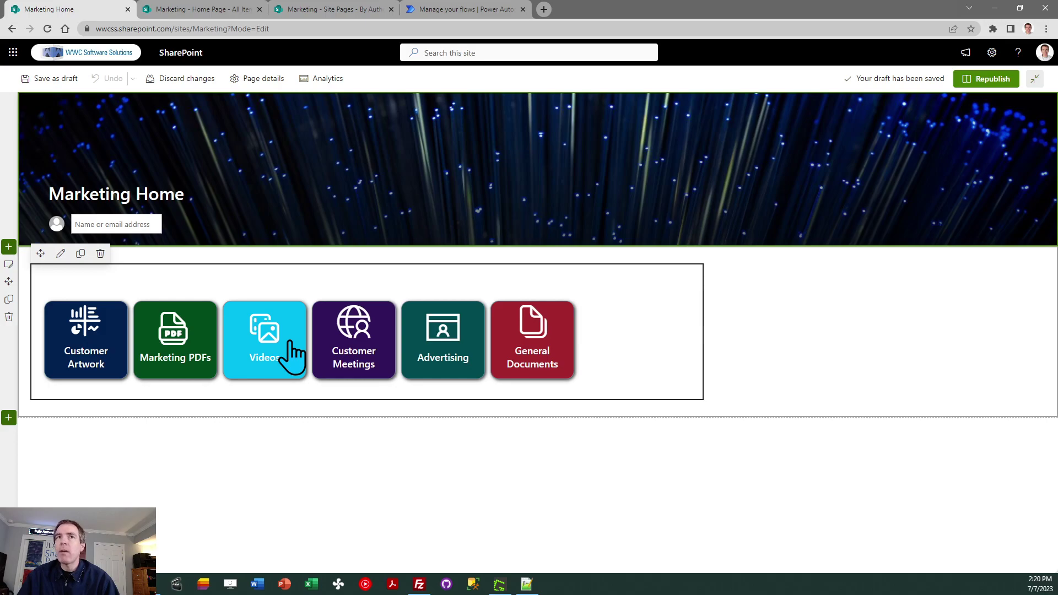
{"action": "left_click", "coordinate": [240, 280]}
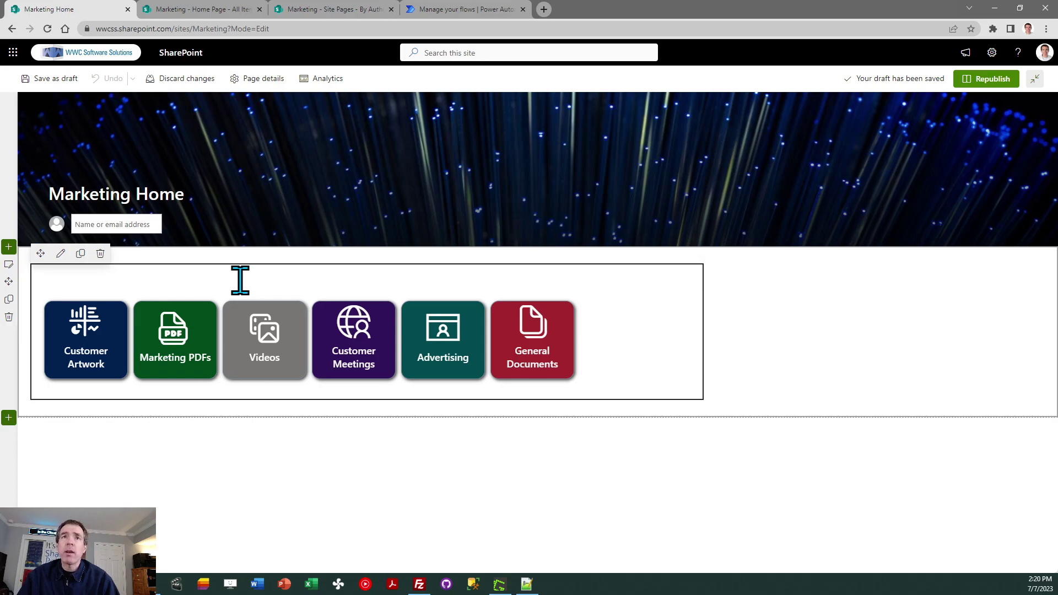
{"action": "left_click", "coordinate": [60, 254]}
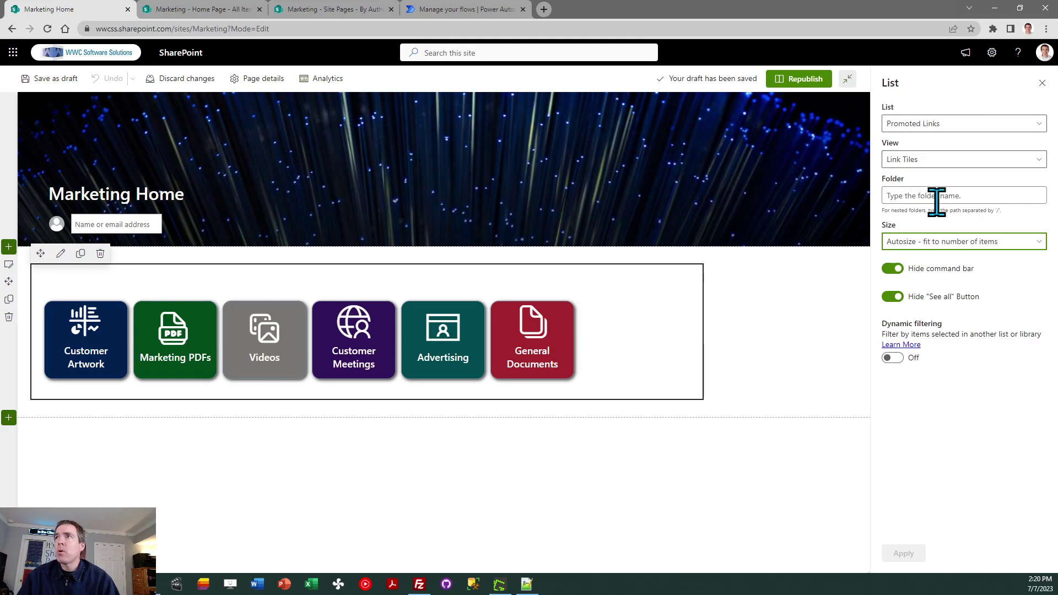
{"action": "left_click", "coordinate": [1043, 82]}
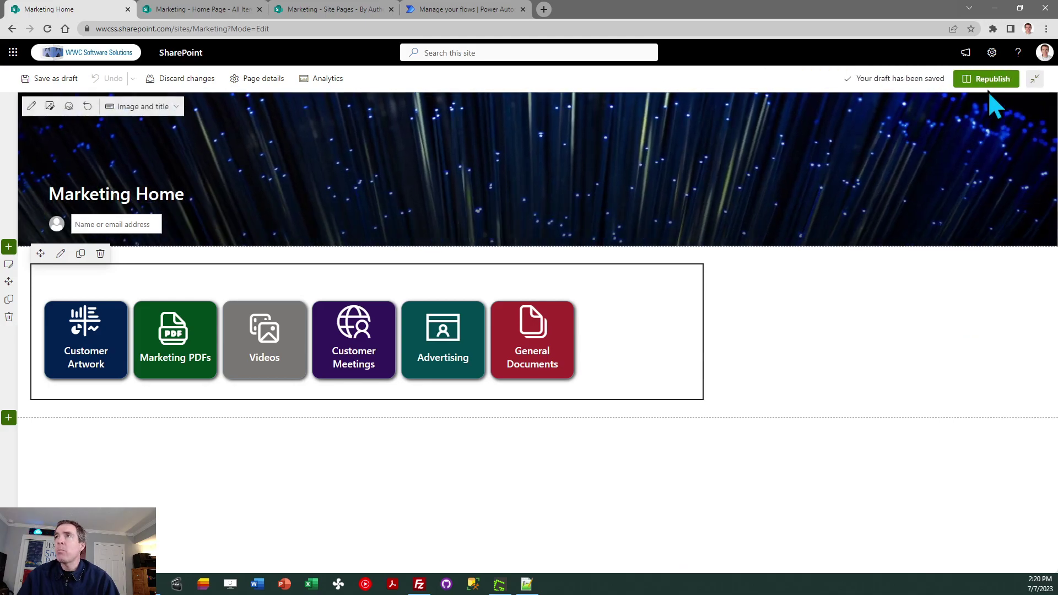
{"action": "left_click", "coordinate": [992, 79]}
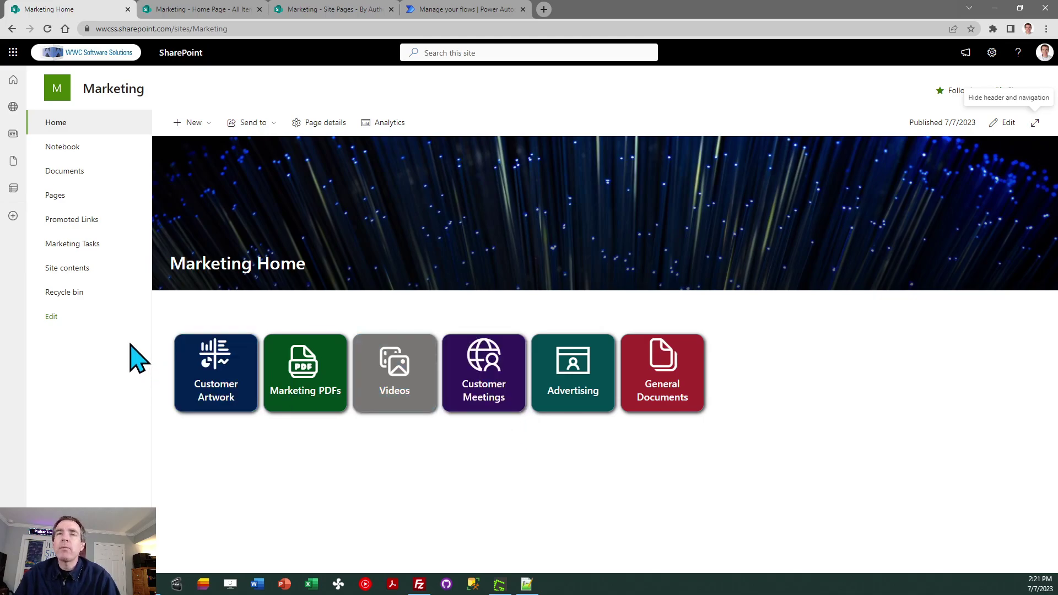
Copy Home01.aspx into Site Pages, keeping both, to create Home011.aspx
{"action": "left_click", "coordinate": [70, 203]}
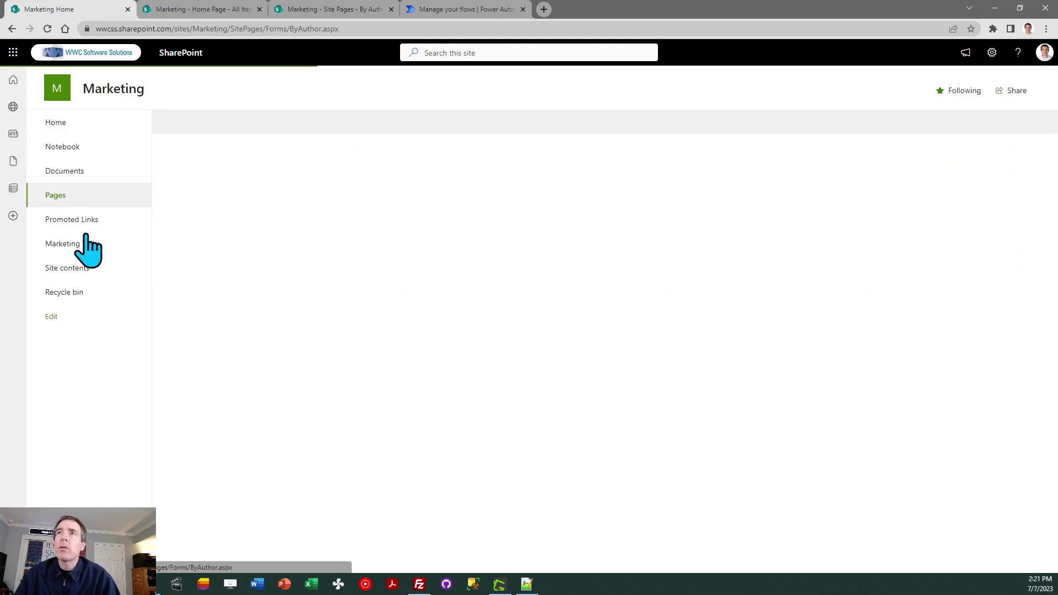
{"action": "mouse_move", "coordinate": [267, 297]}
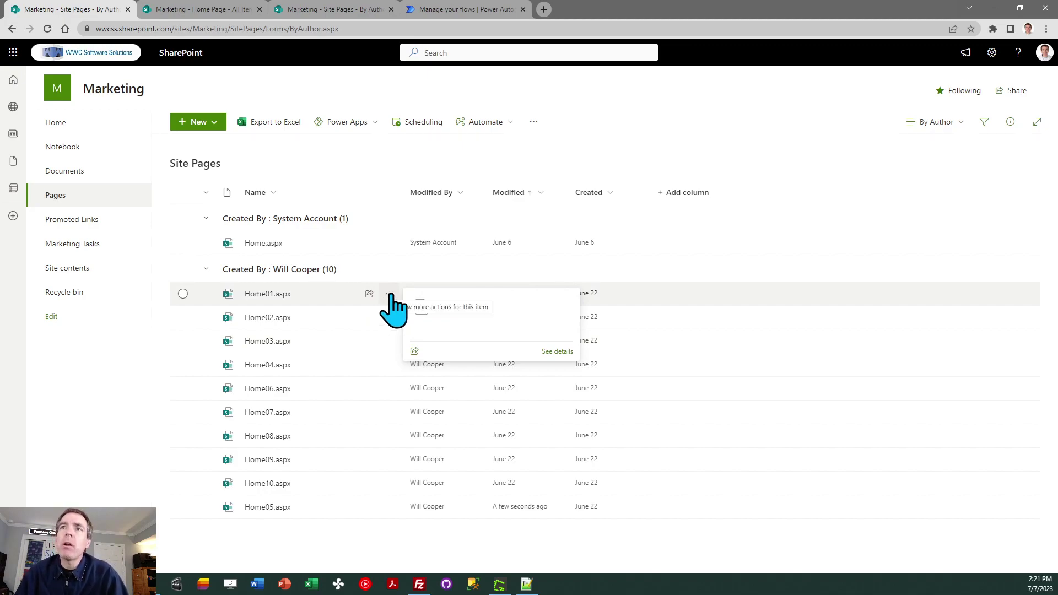
{"action": "left_click", "coordinate": [390, 296]}
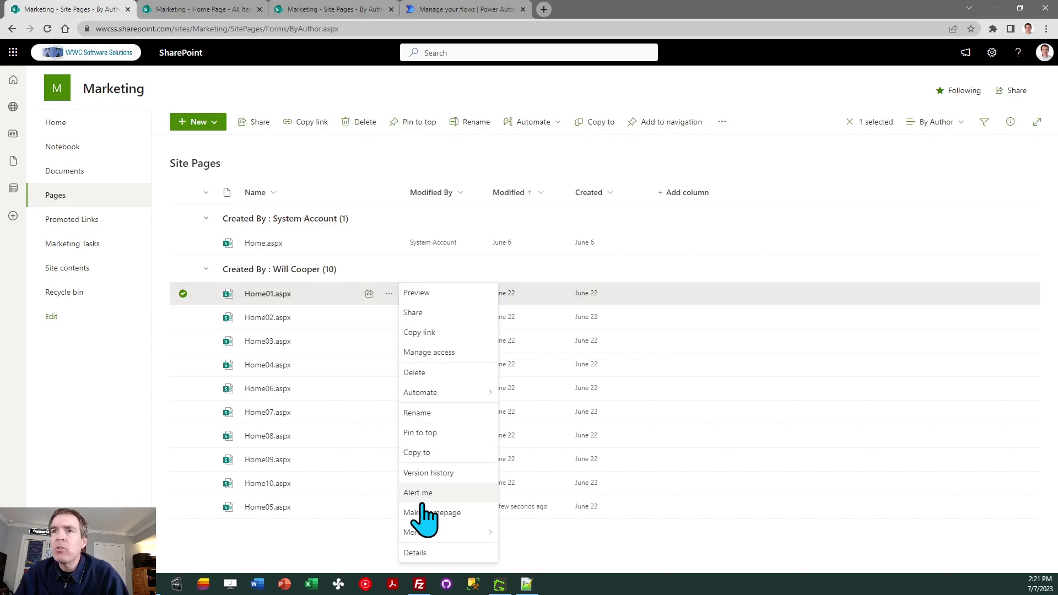
{"action": "left_click", "coordinate": [422, 454]}
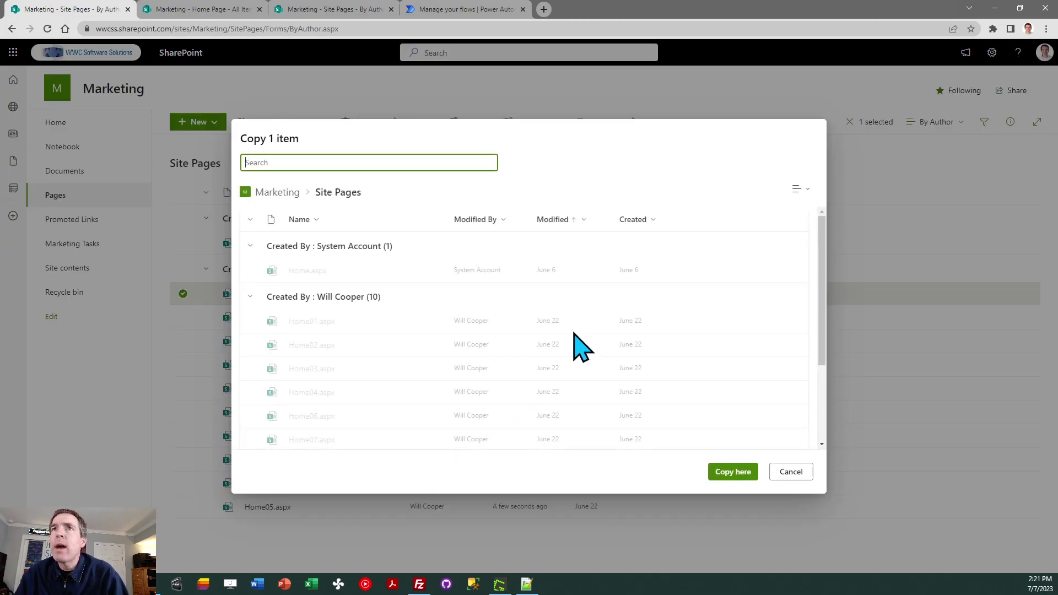
{"action": "left_click", "coordinate": [735, 472]}
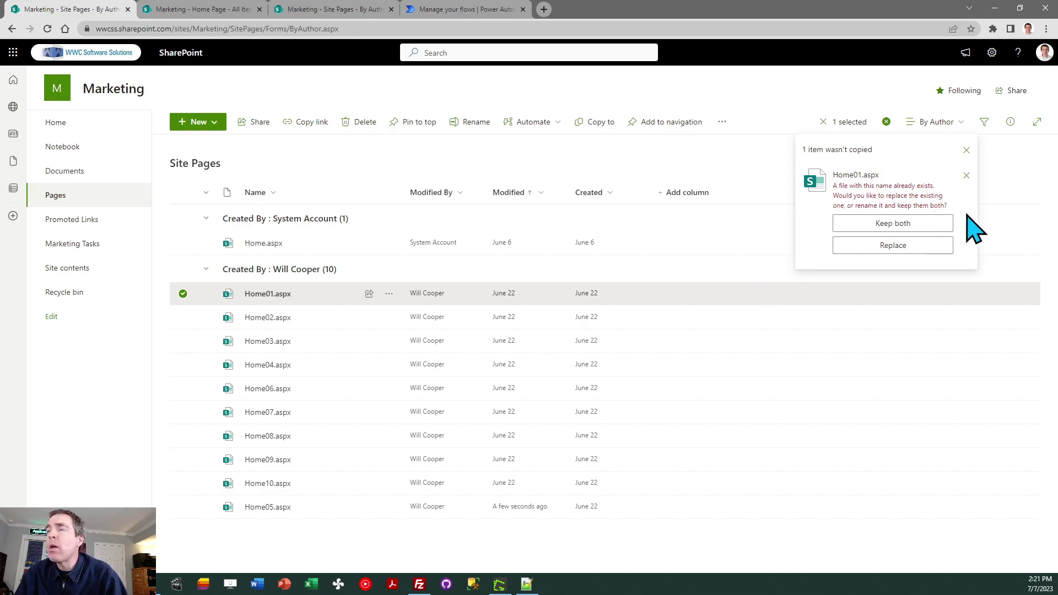
{"action": "left_click", "coordinate": [894, 224]}
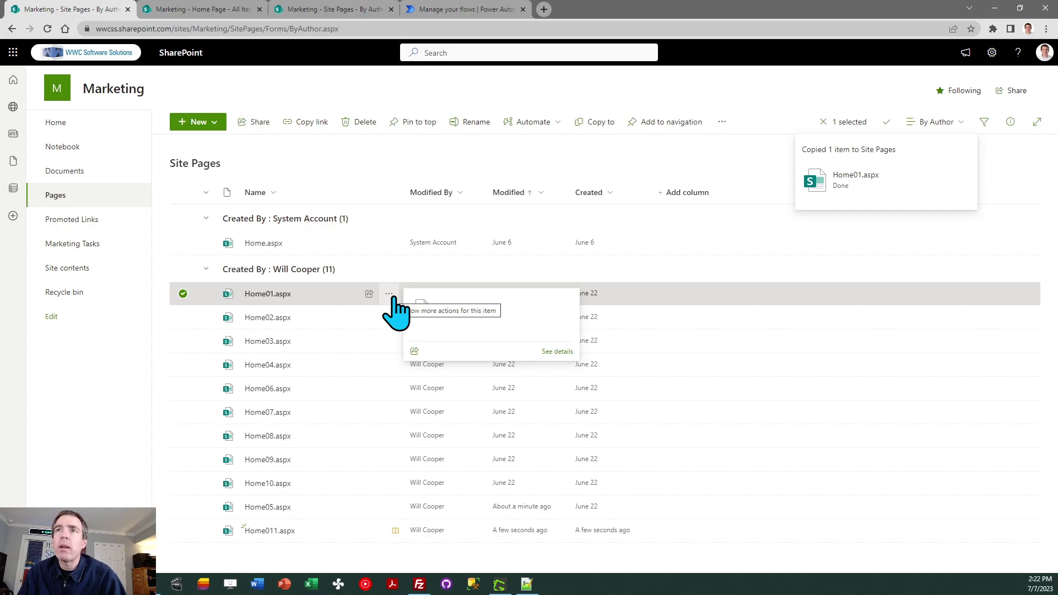
Copy Home01.aspx into Site Pages again, keeping both, to create Home012.aspx
{"action": "left_click", "coordinate": [390, 295]}
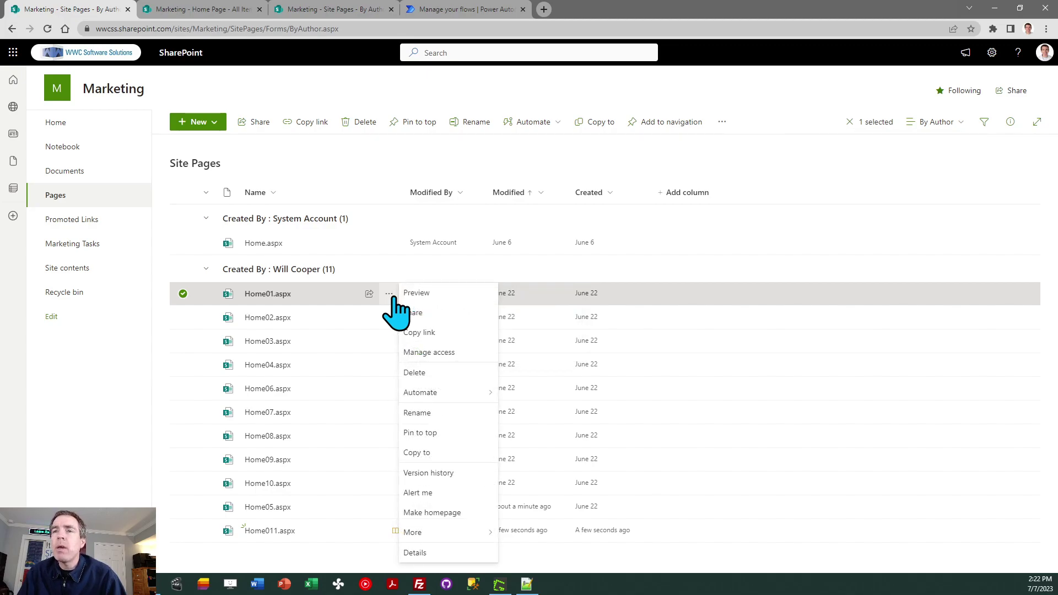
{"action": "left_click", "coordinate": [467, 452]}
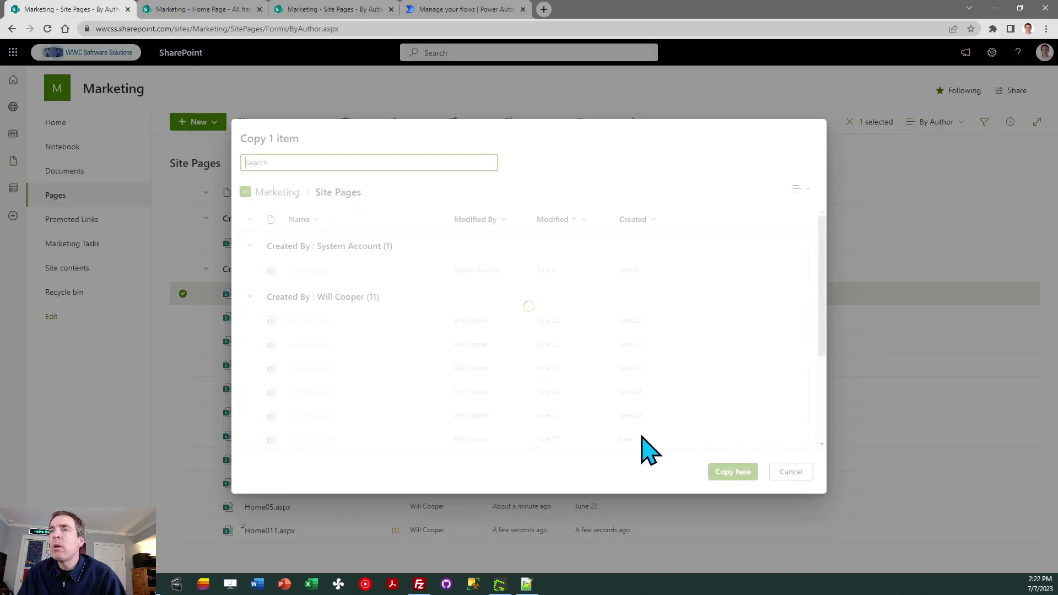
{"action": "left_click", "coordinate": [729, 472]}
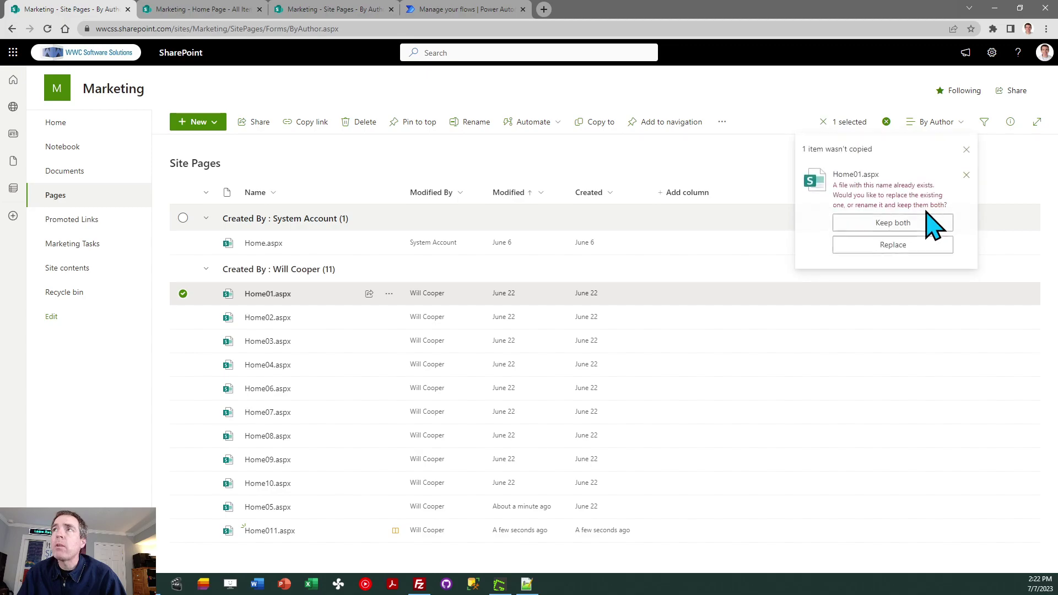
{"action": "left_click", "coordinate": [904, 224]}
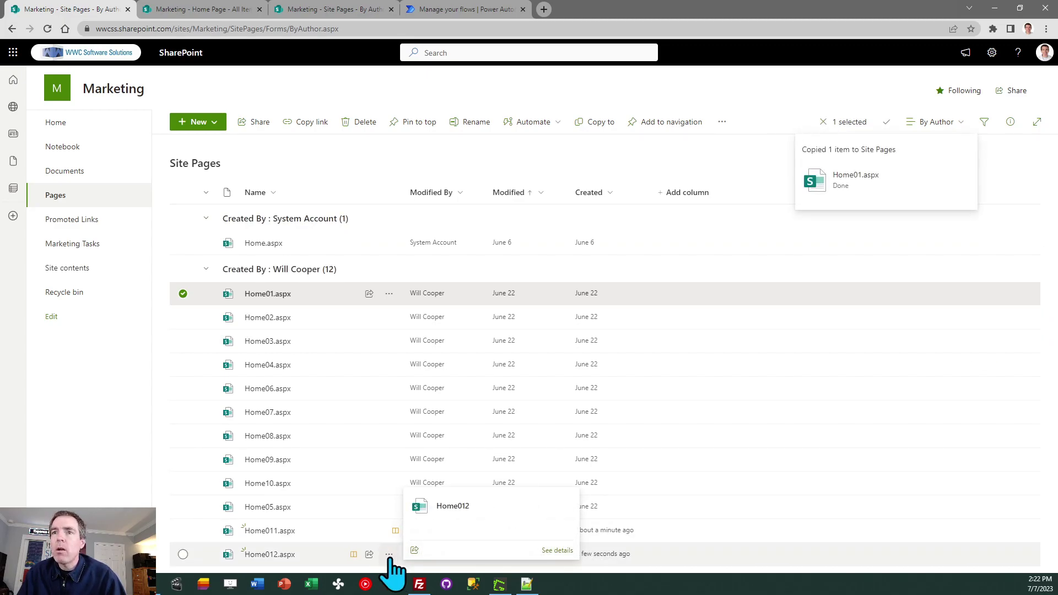
{"action": "left_click", "coordinate": [388, 554]}
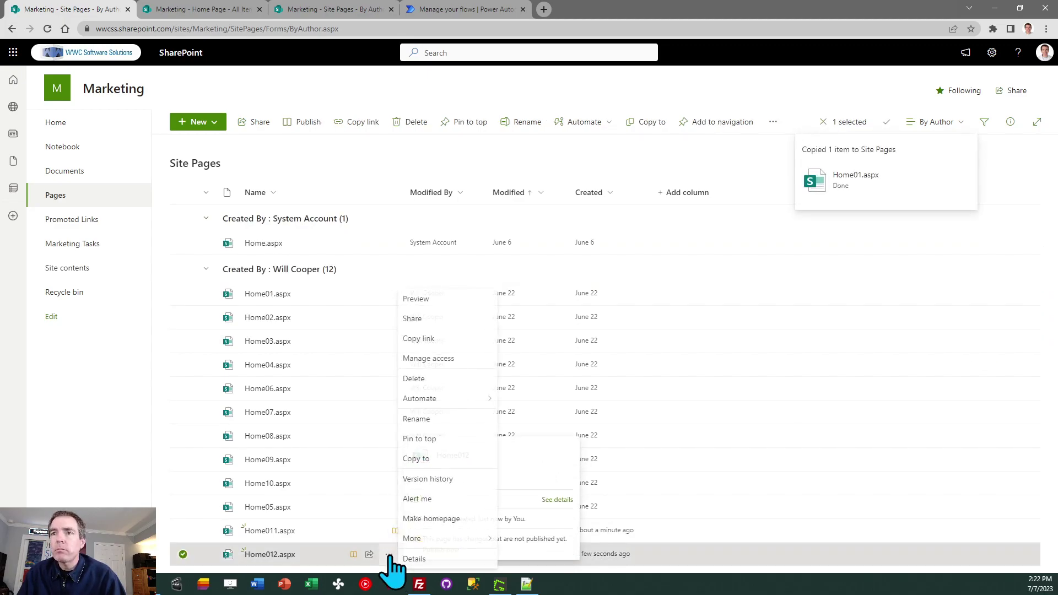
Rename Home012.aspx to Home12 and Home011.aspx to Home11
{"action": "left_click", "coordinate": [433, 419]}
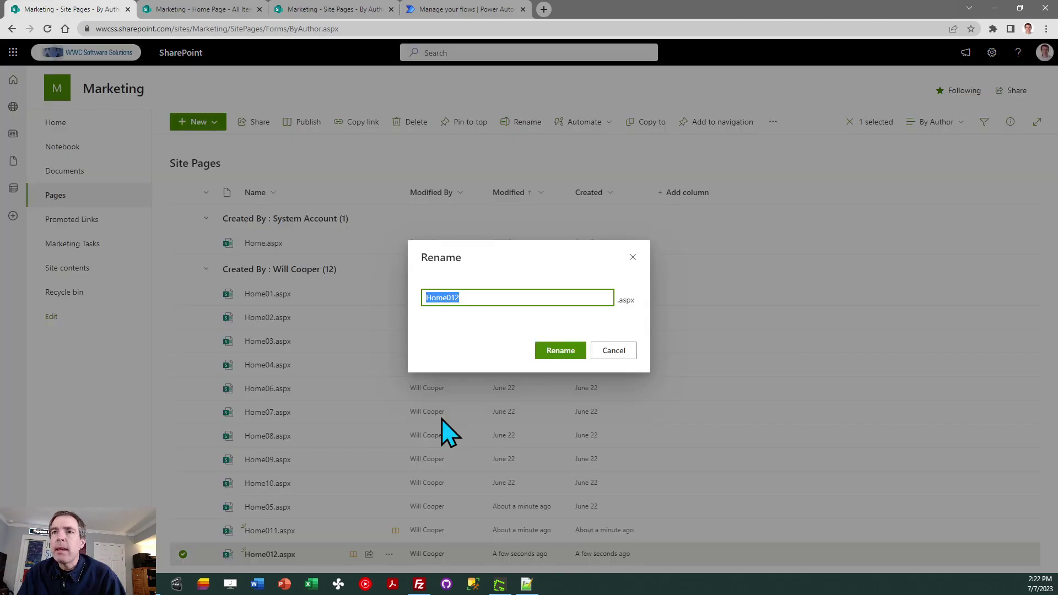
{"action": "left_click", "coordinate": [465, 295]}
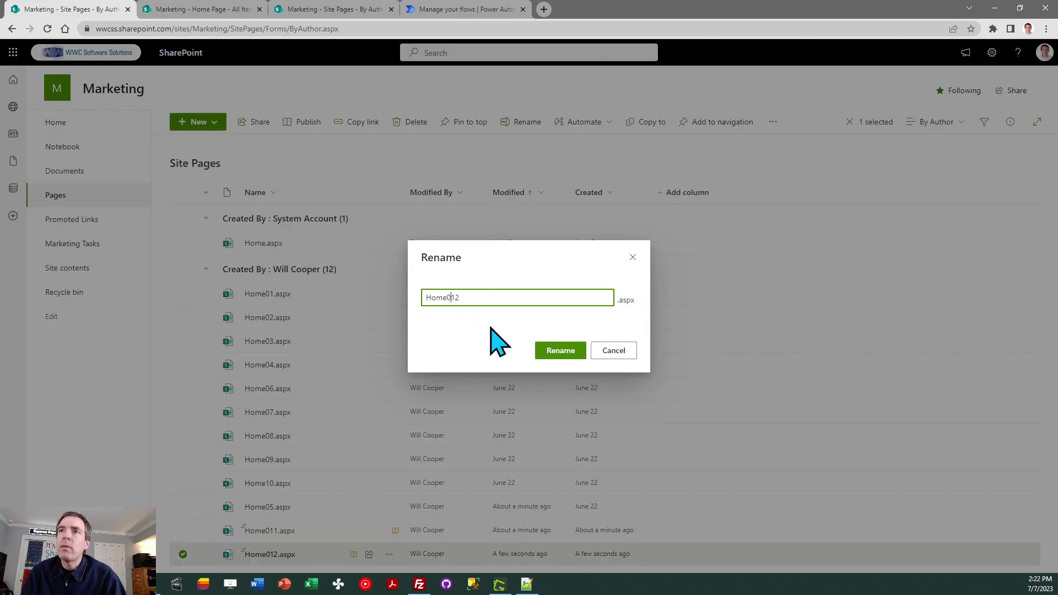
{"action": "left_click", "coordinate": [561, 351]}
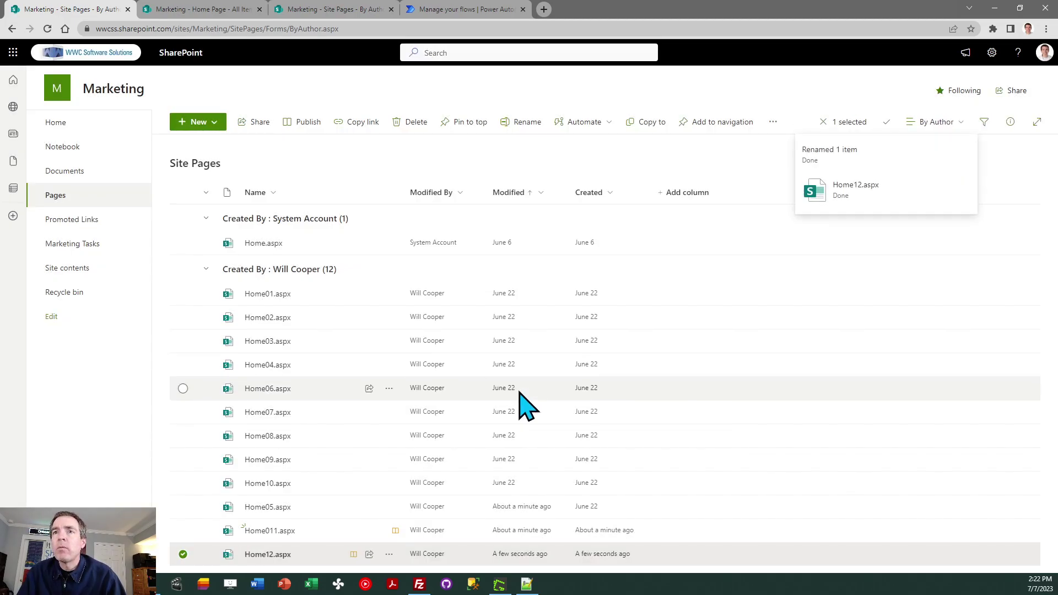
{"action": "left_click", "coordinate": [389, 530]}
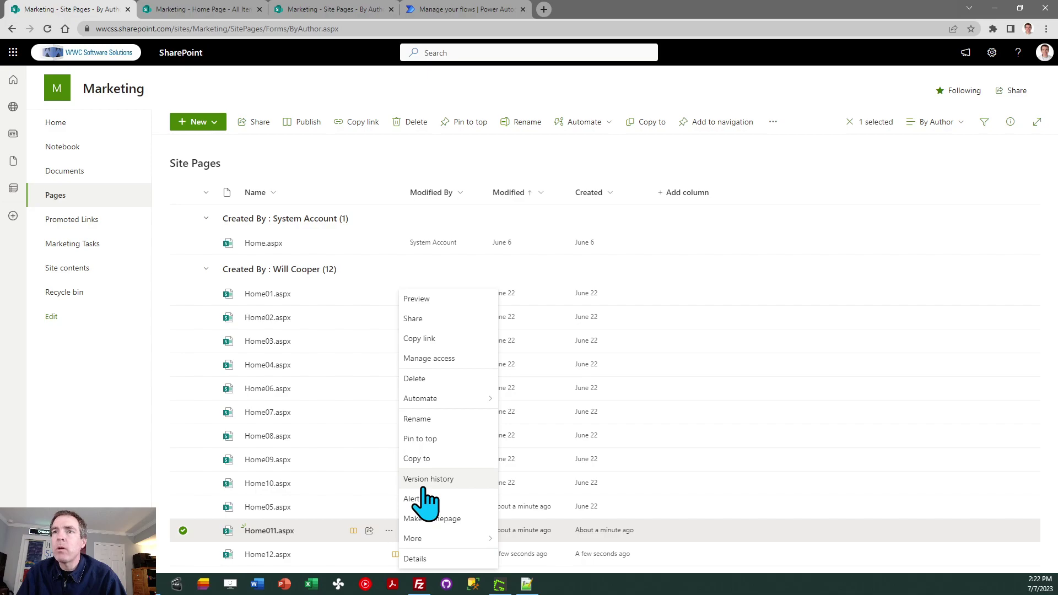
{"action": "left_click", "coordinate": [438, 420]}
{"action": "left_click", "coordinate": [465, 296]}
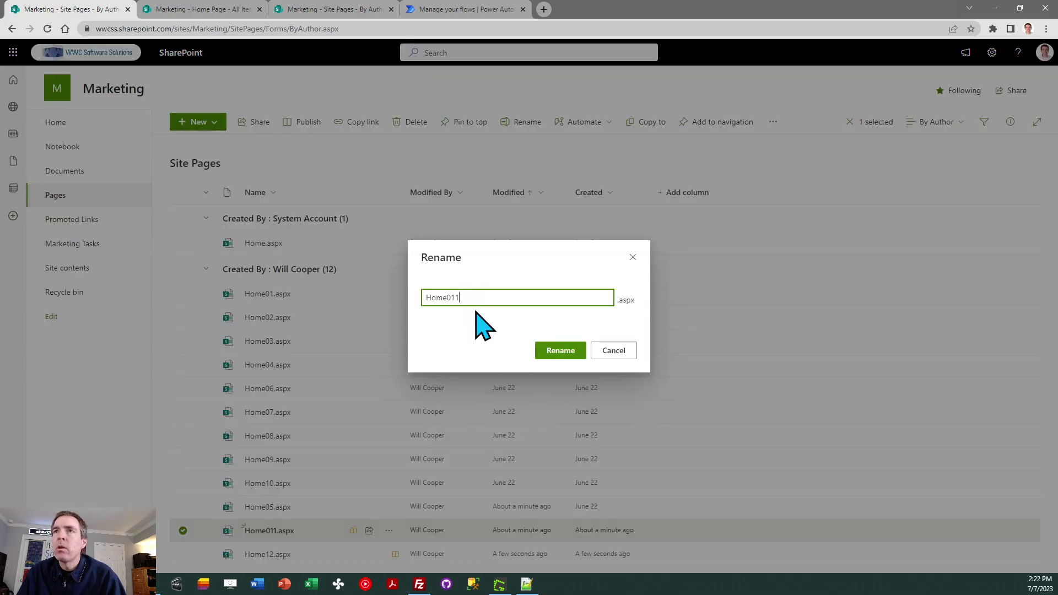
{"action": "left_click", "coordinate": [560, 350]}
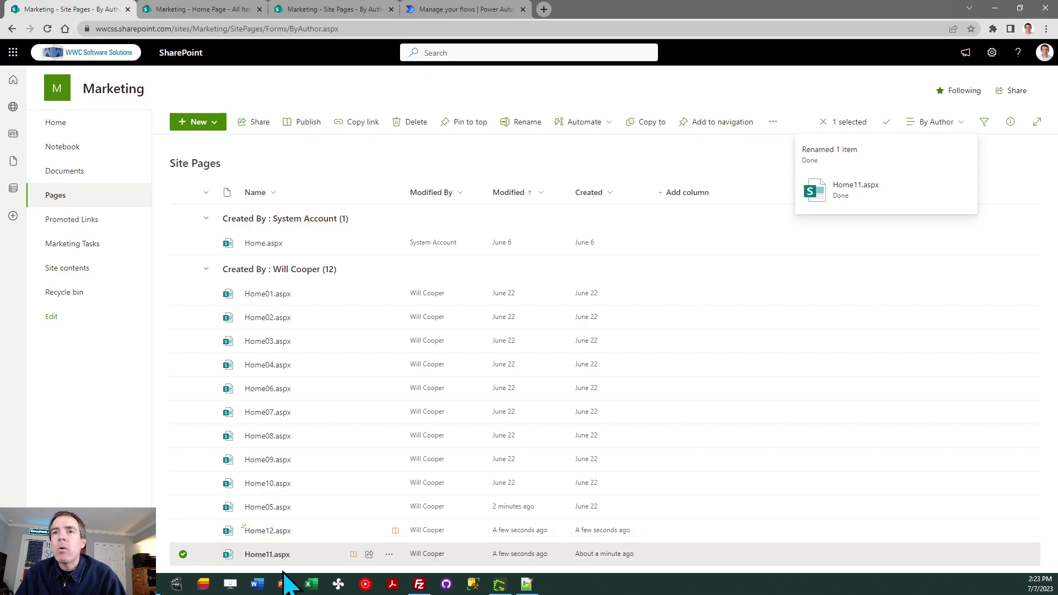
Publish Home11 and Home12 together, then open Home12.aspx
{"action": "mouse_move", "coordinate": [248, 558]}
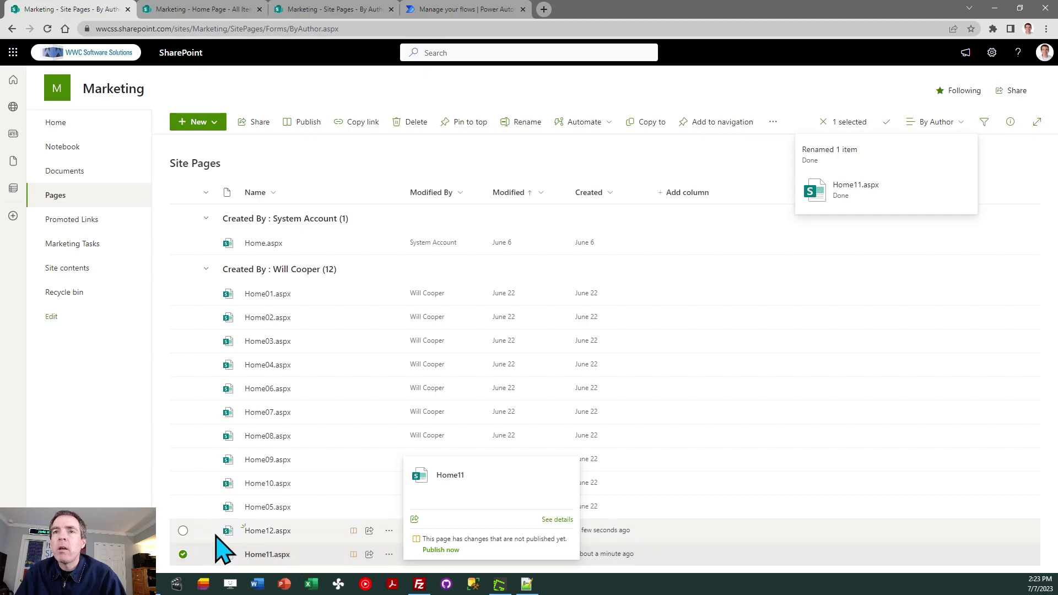
{"action": "left_click", "coordinate": [183, 530]}
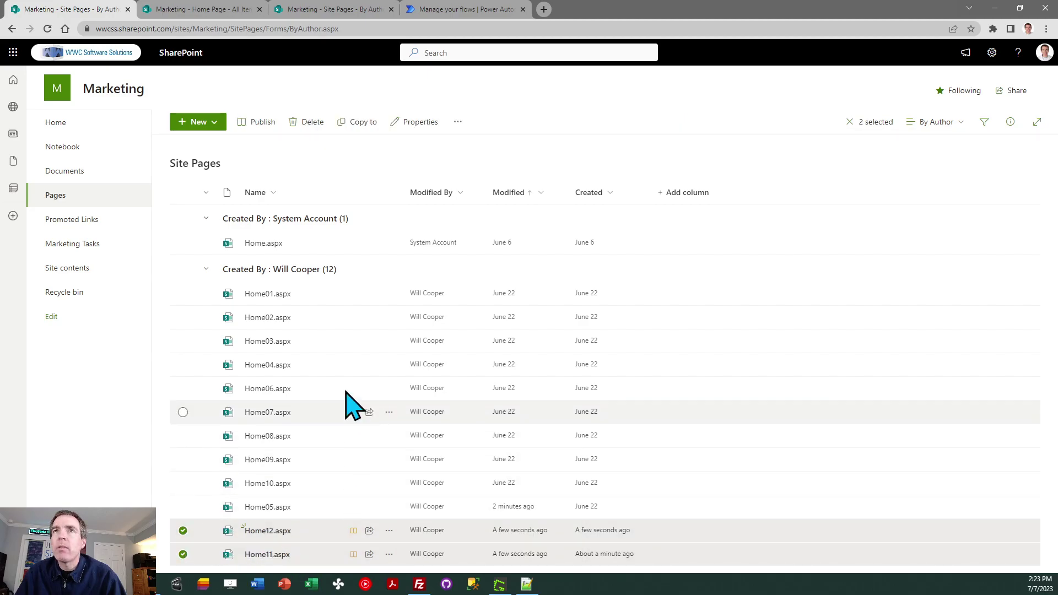
{"action": "left_click", "coordinate": [254, 122]}
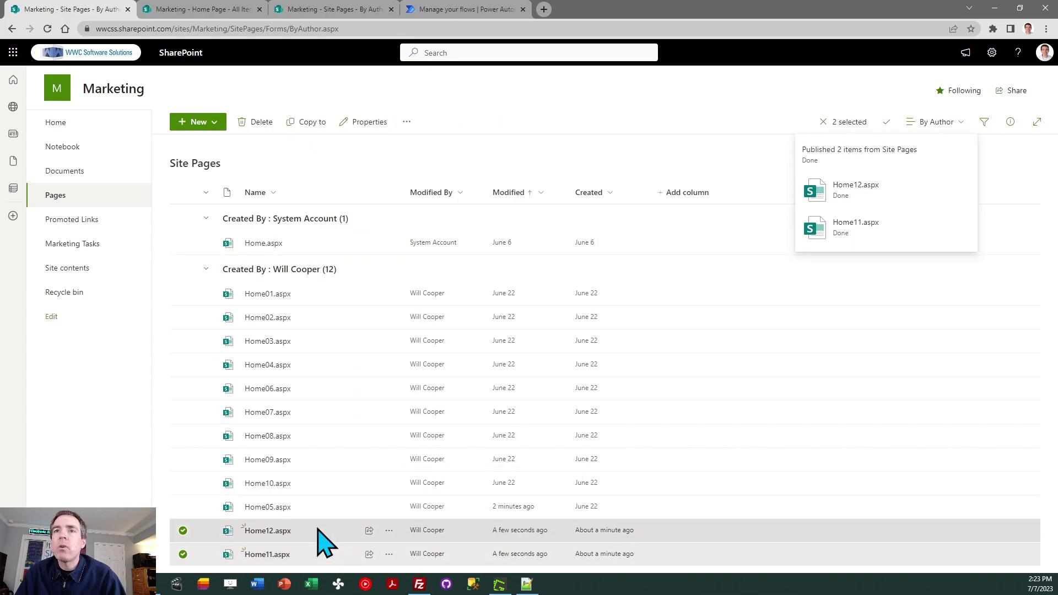
{"action": "left_click", "coordinate": [249, 532]}
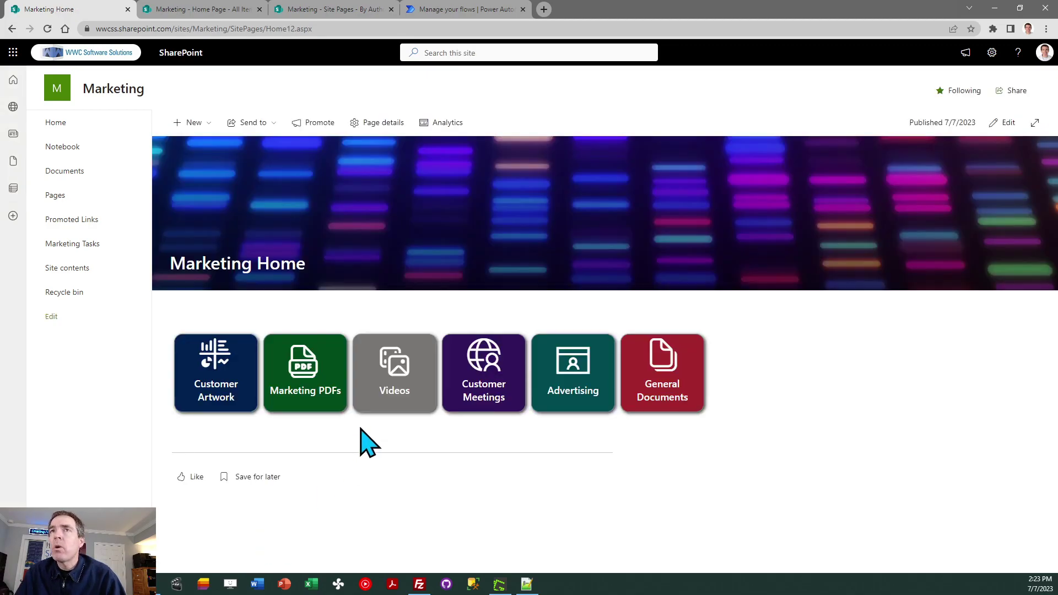
Give the Home12 page the stock iceberg header image, republish it, and go to Site contents
{"action": "left_click", "coordinate": [1006, 131]}
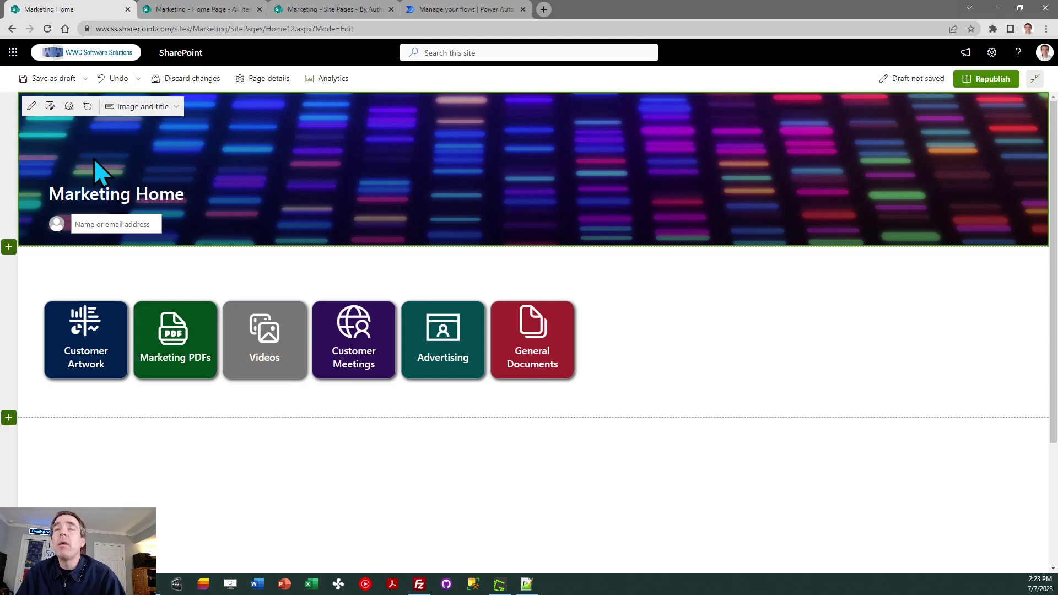
{"action": "left_click", "coordinate": [50, 106]}
{"action": "left_click", "coordinate": [142, 159]}
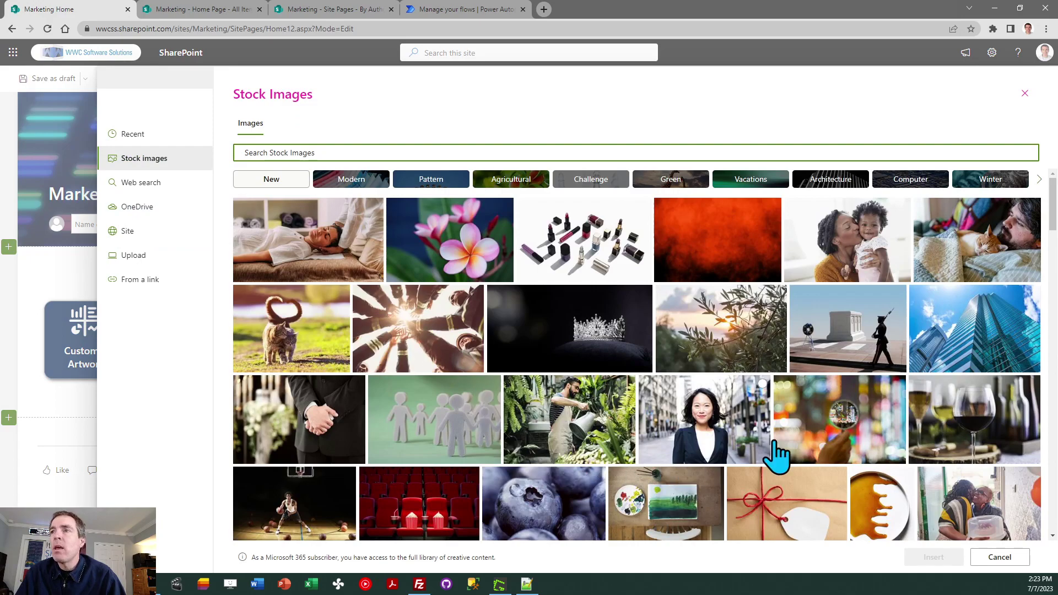
{"action": "left_click_drag", "start_coordinate": [1053, 210], "coordinate": [1053, 256]}
{"action": "left_click", "coordinate": [838, 472]}
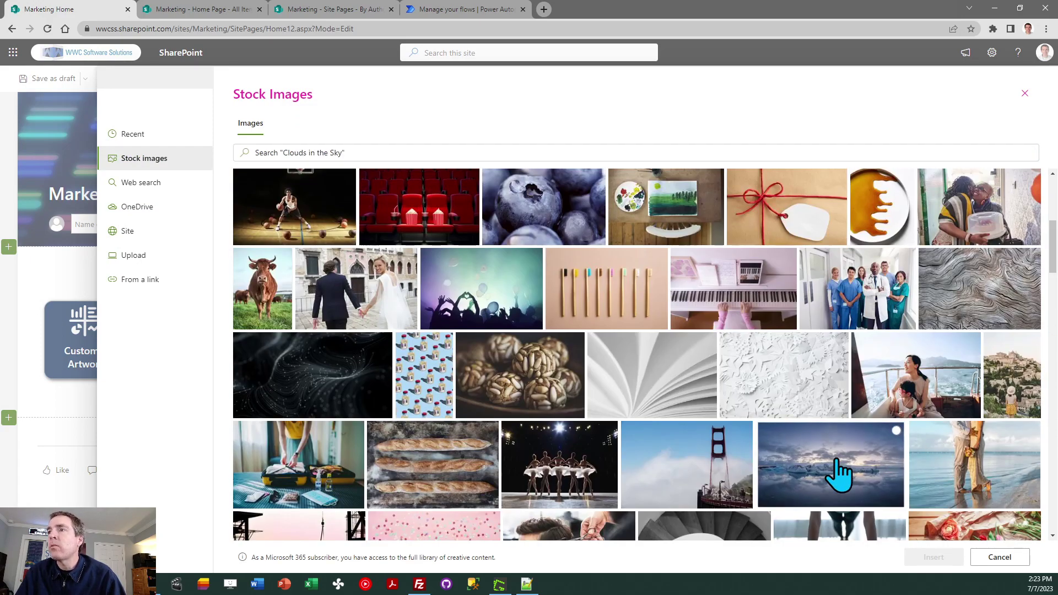
{"action": "left_click", "coordinate": [941, 558]}
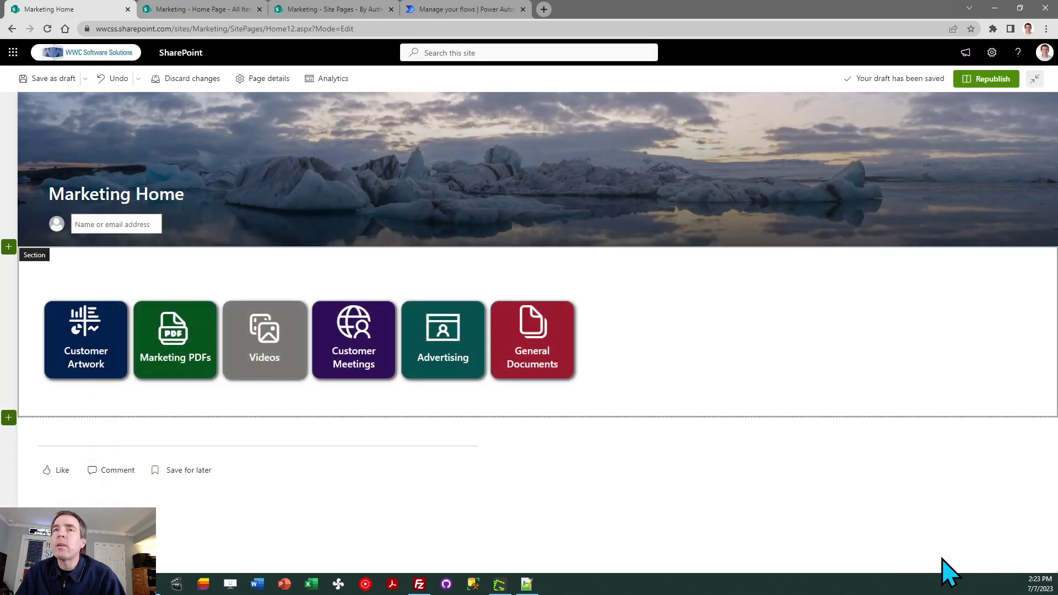
{"action": "left_click", "coordinate": [994, 81]}
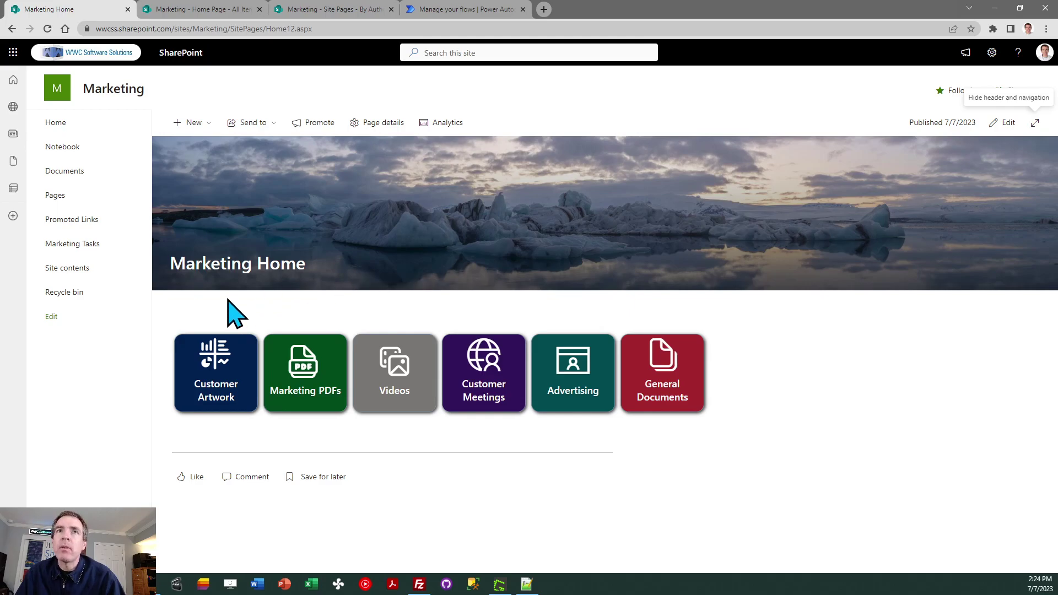
{"action": "left_click", "coordinate": [60, 269]}
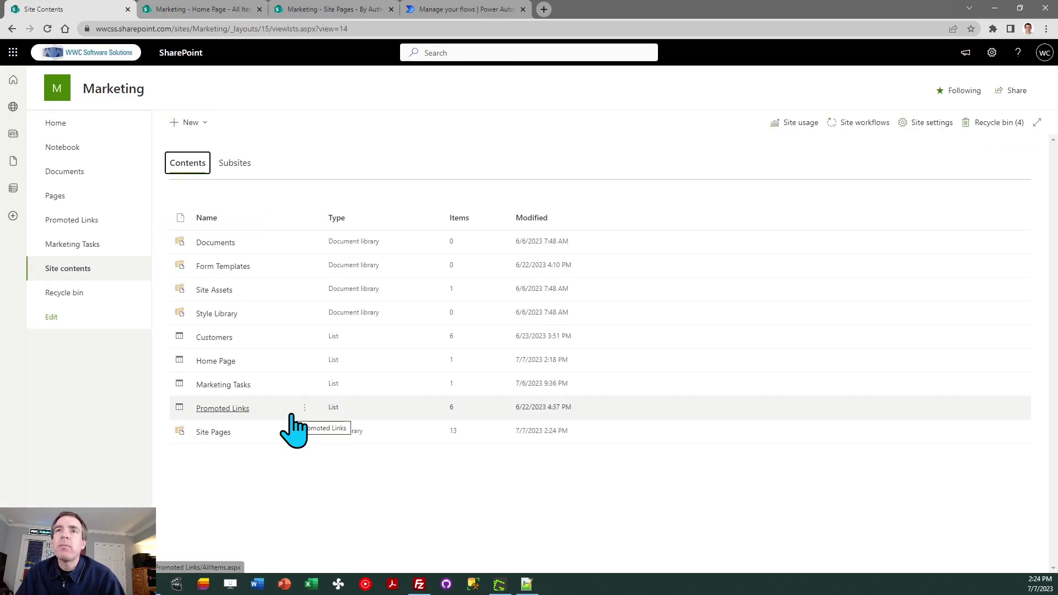
Open the Home Page list from the Marketing site contents
{"action": "left_click", "coordinate": [216, 364]}
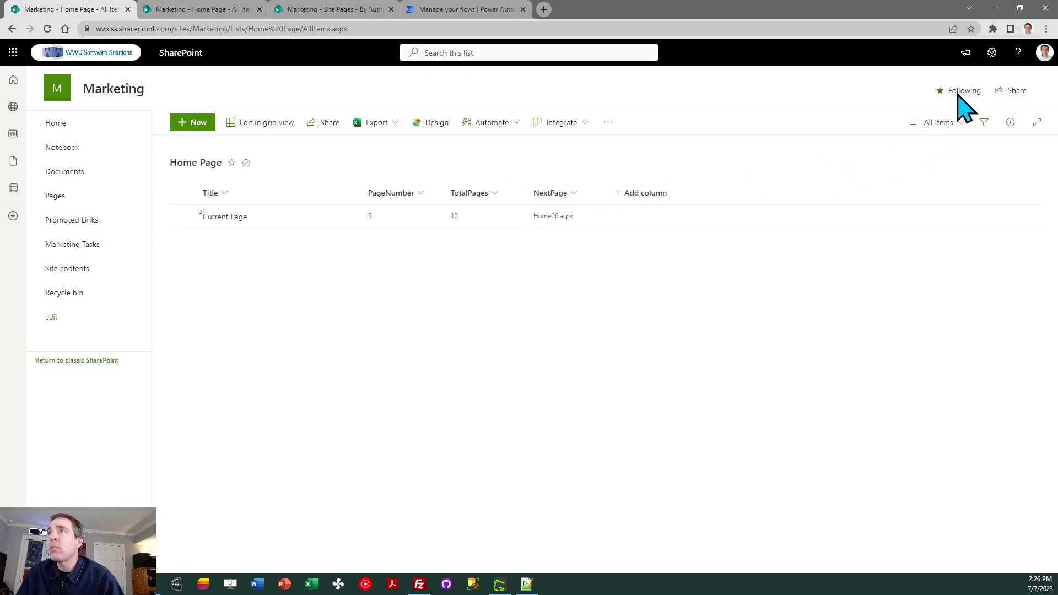
Open the Home Page list's NextPage column settings to see its formula, with temp.txt alongside
{"action": "left_click", "coordinate": [992, 52]}
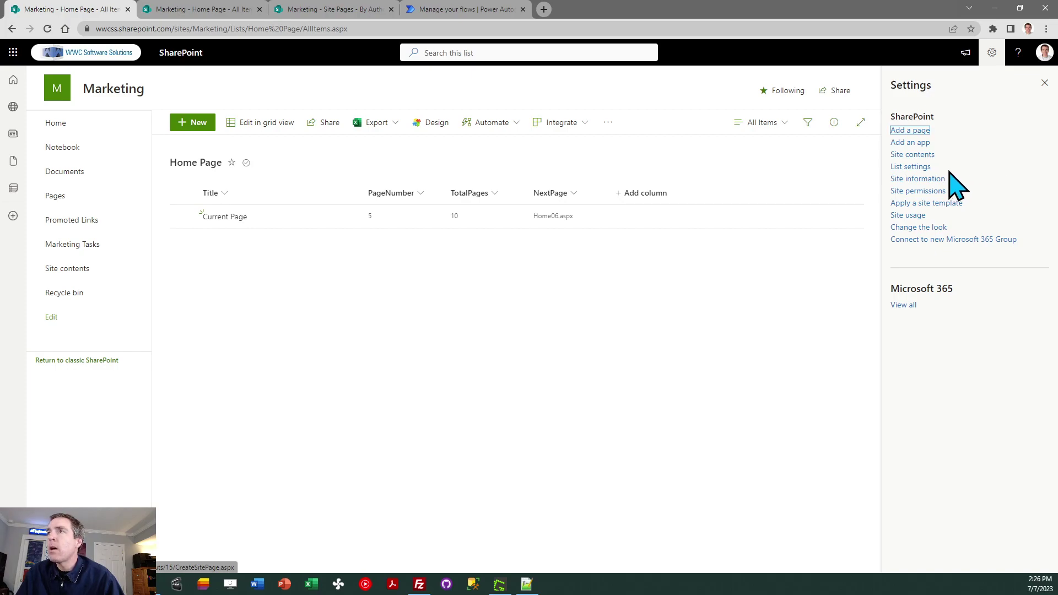
{"action": "left_click", "coordinate": [914, 167]}
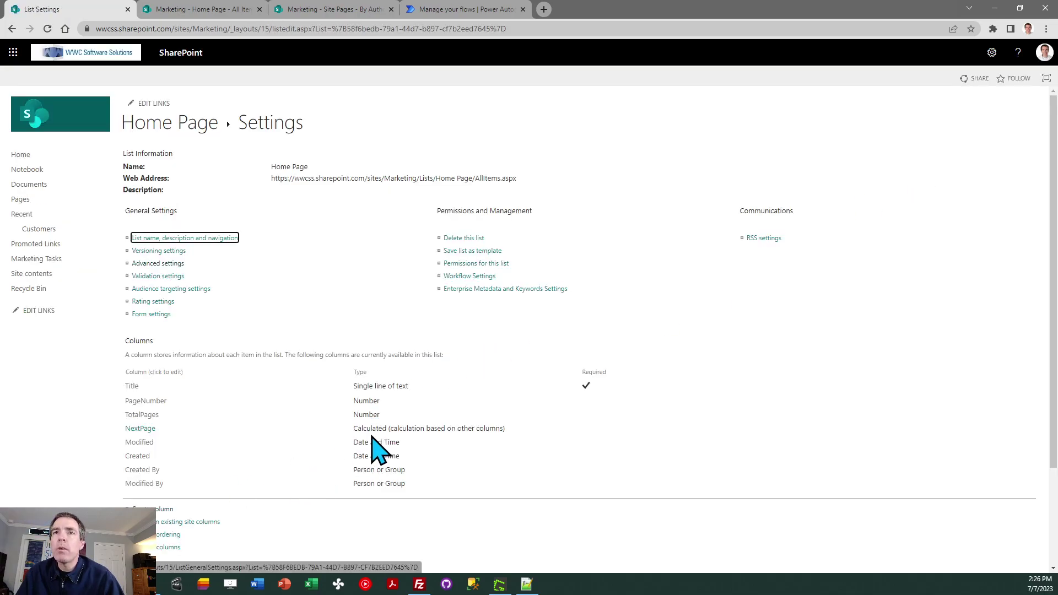
{"action": "left_click", "coordinate": [147, 430]}
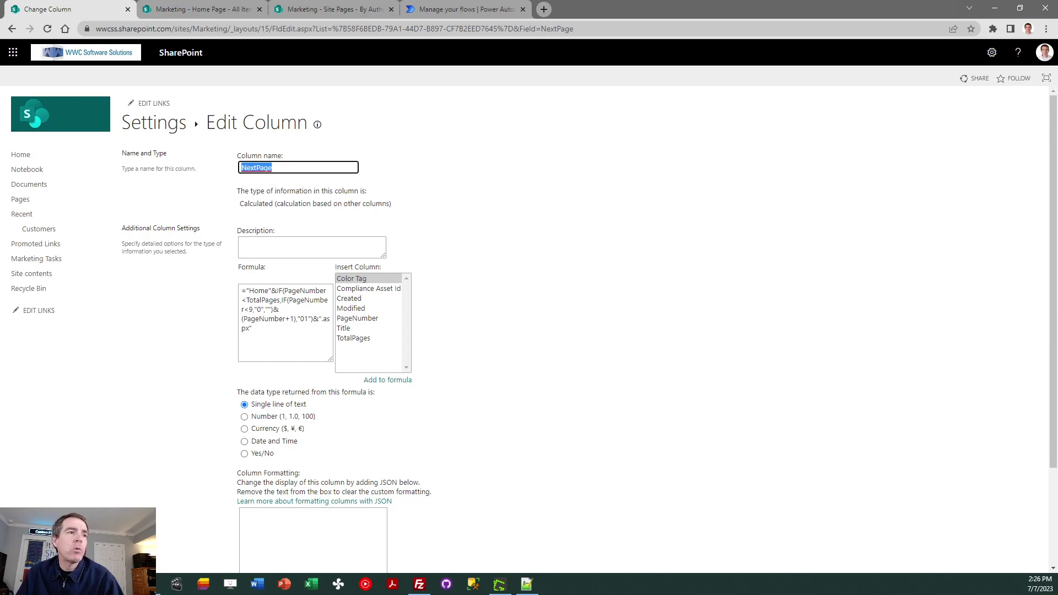
{"action": "key", "text": "alt+Tab"}
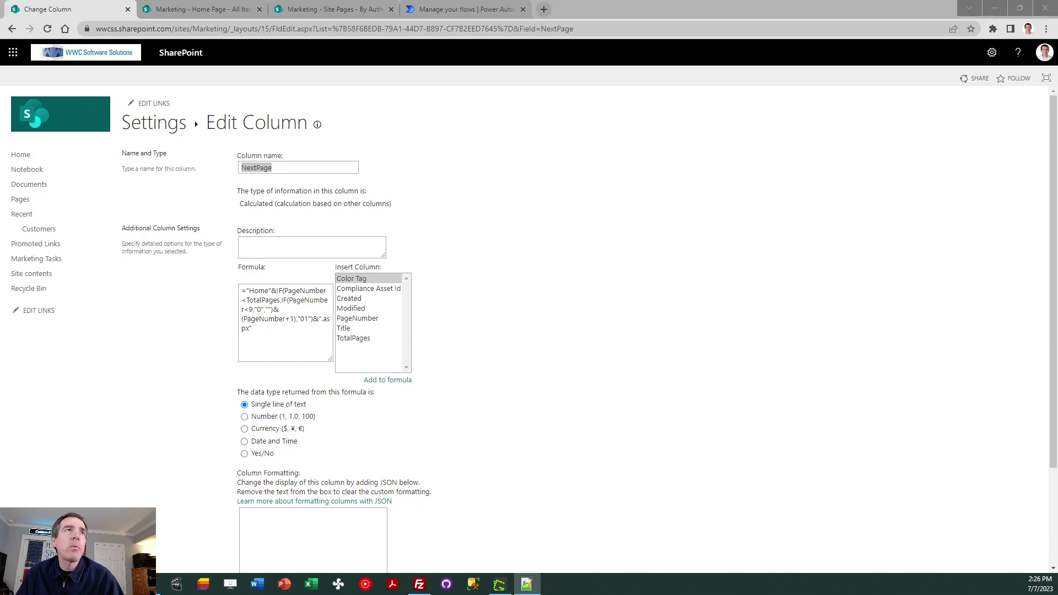
{"action": "left_click_drag", "start_coordinate": [0, 47], "coordinate": [516, 69]}
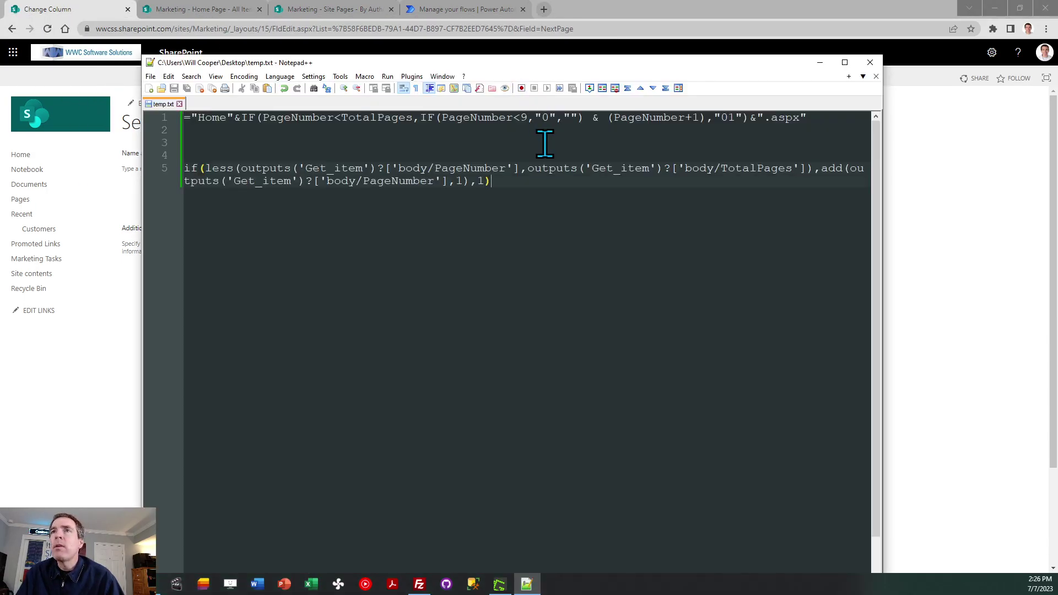
Highlight the rest of the NextPage formula's first line after <9 in temp.txt, then return to the browser
{"action": "left_click", "coordinate": [528, 117]}
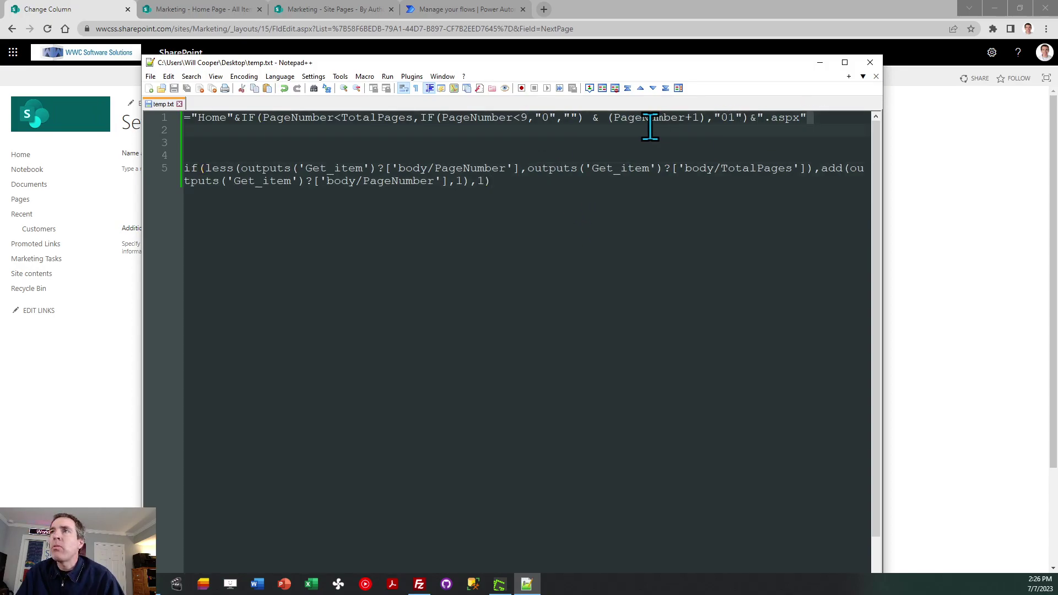
{"action": "key", "text": "shift+End"}
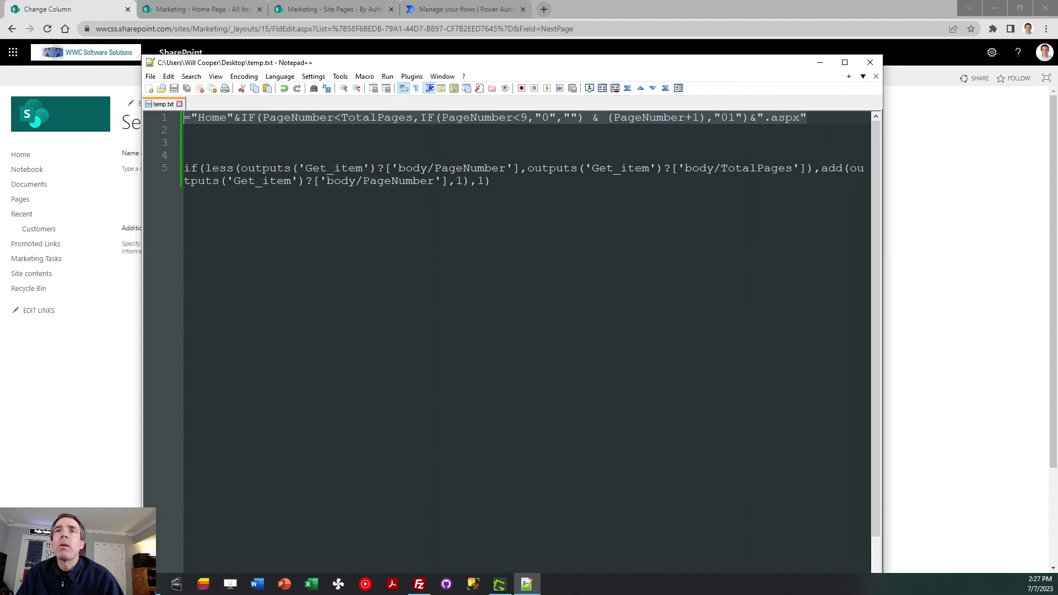
{"action": "key", "text": "alt+Tab"}
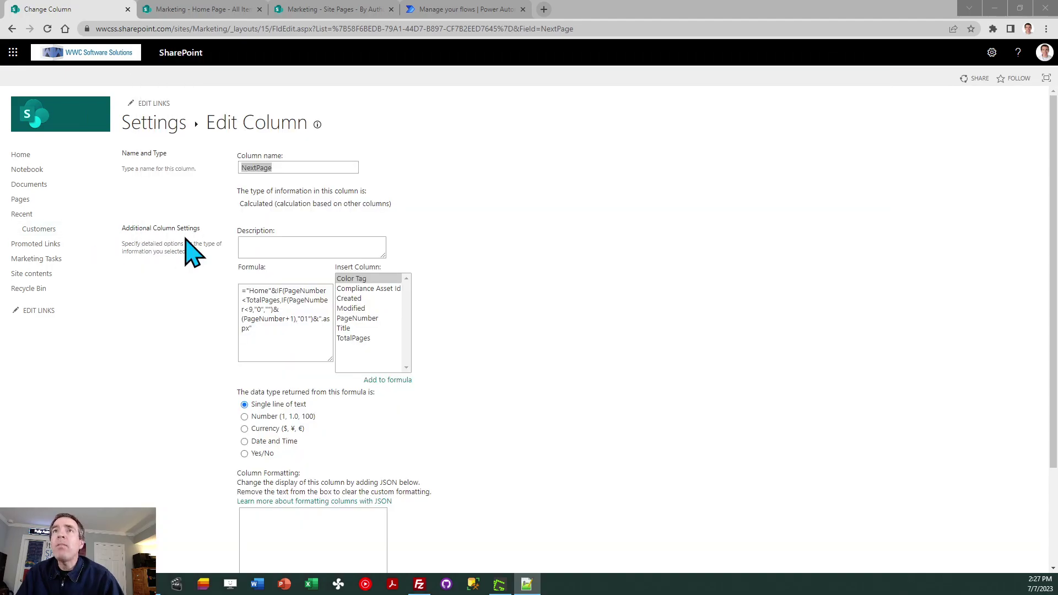
Go back to the Home Page list, then view the Update Home Page Each Hour flow's details
{"action": "left_click", "coordinate": [12, 29]}
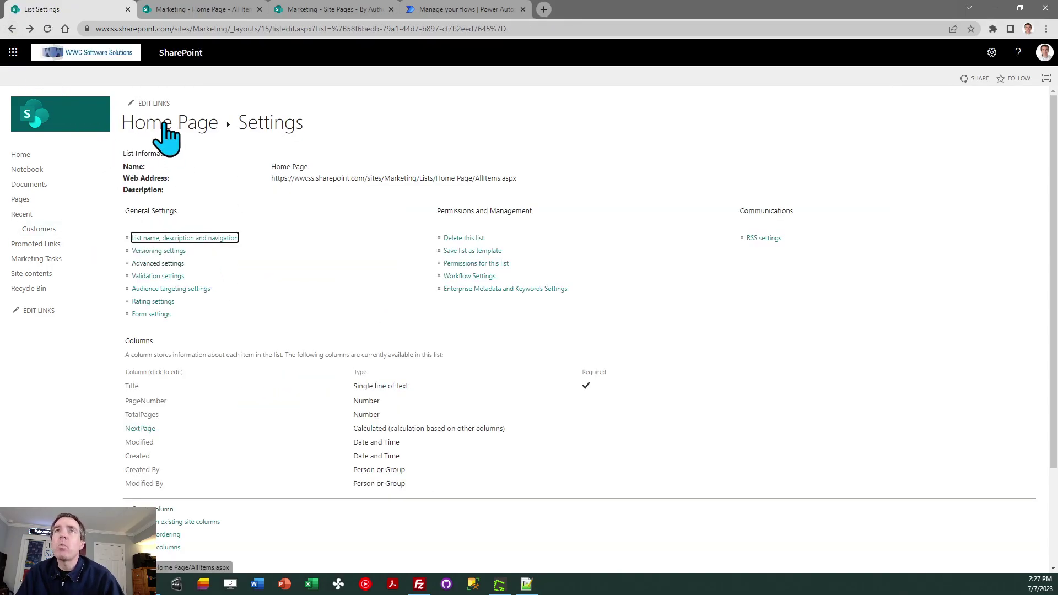
{"action": "left_click", "coordinate": [163, 126]}
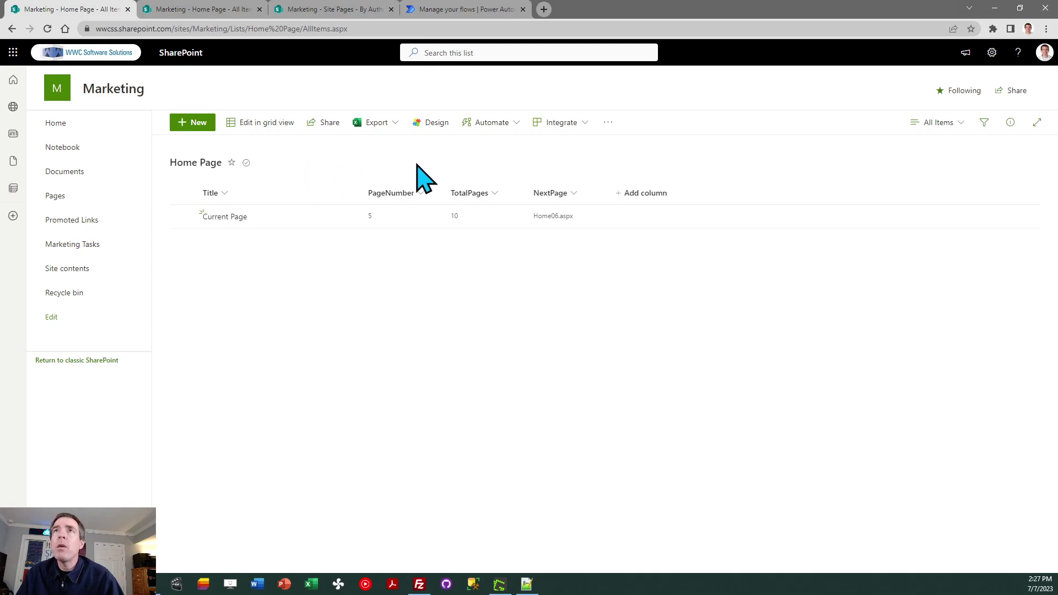
{"action": "left_click", "coordinate": [447, 10]}
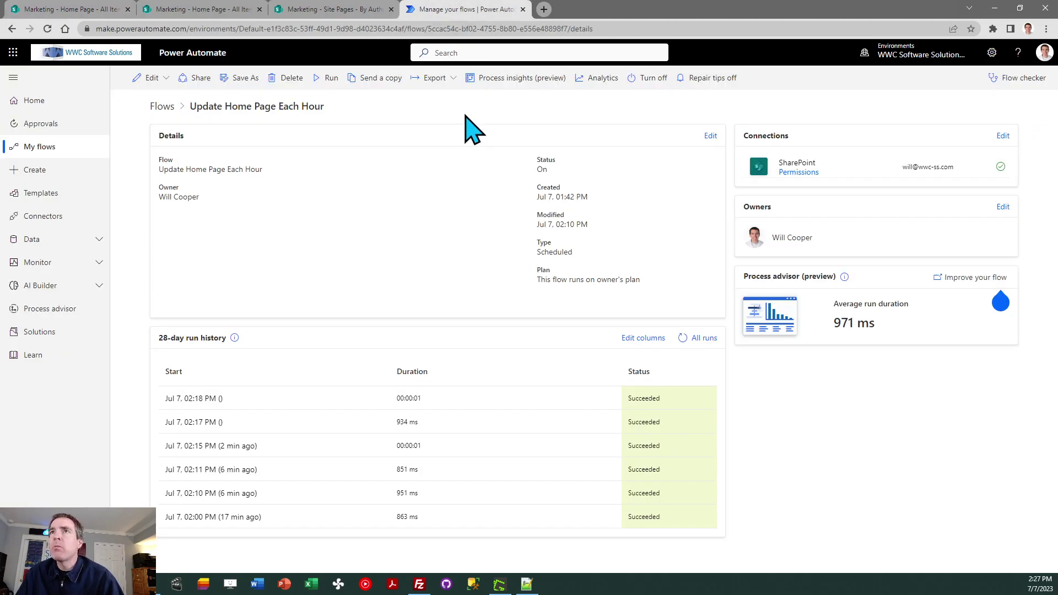
Open Update Home Page Each Hour in the designer and expand its Recurrence, Get item and HTTP request cards
{"action": "left_click", "coordinate": [147, 79]}
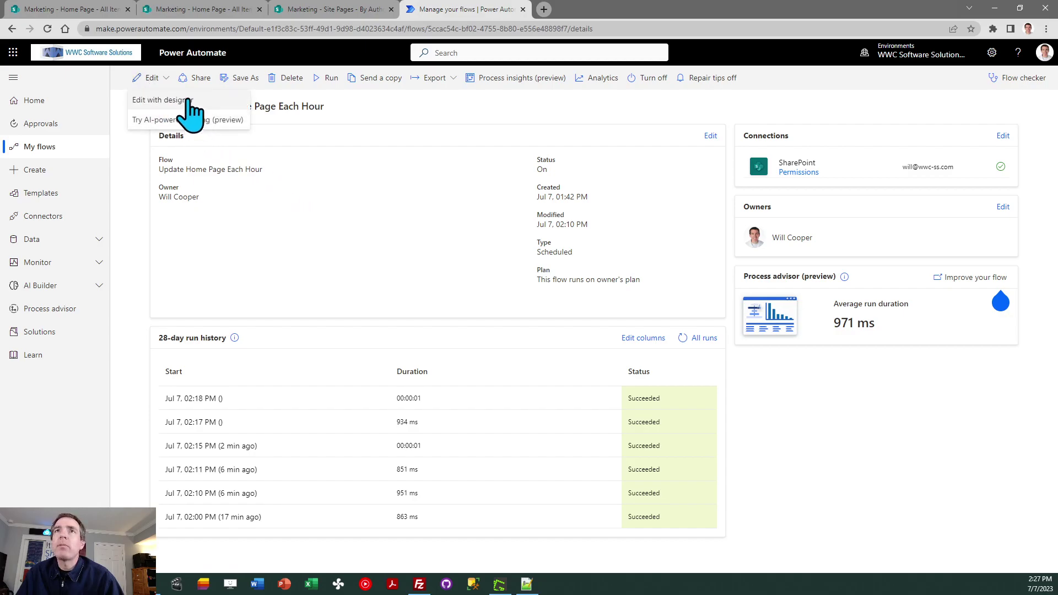
{"action": "left_click", "coordinate": [187, 100]}
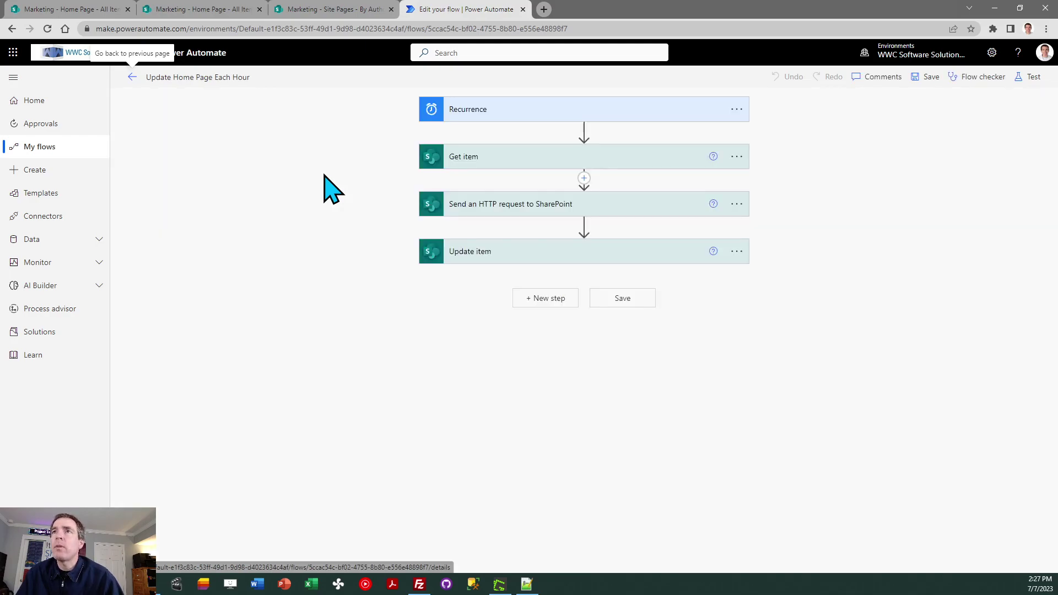
{"action": "left_click", "coordinate": [477, 109]}
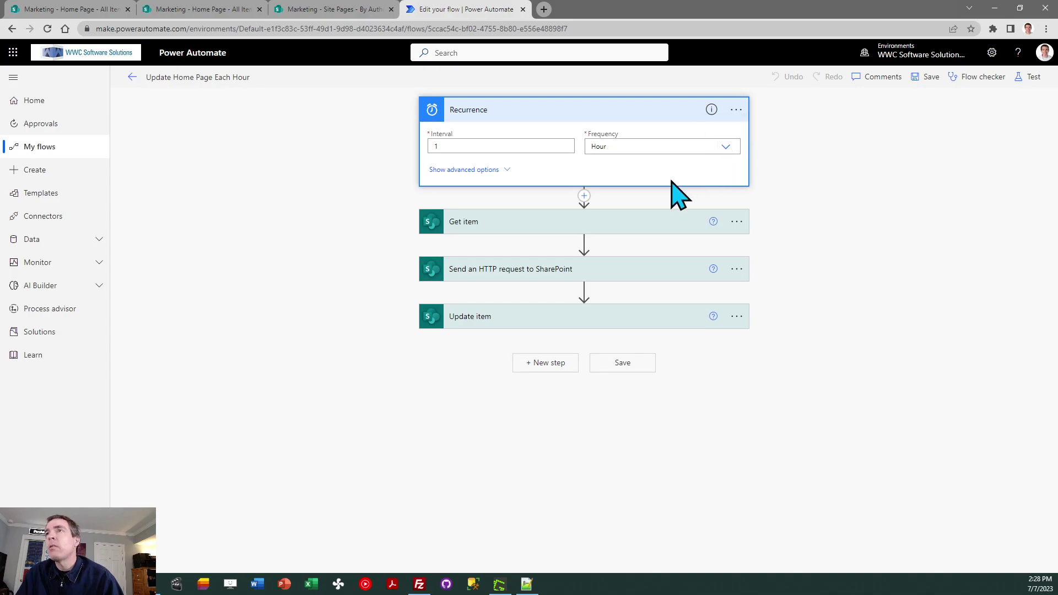
{"action": "left_click", "coordinate": [485, 222]}
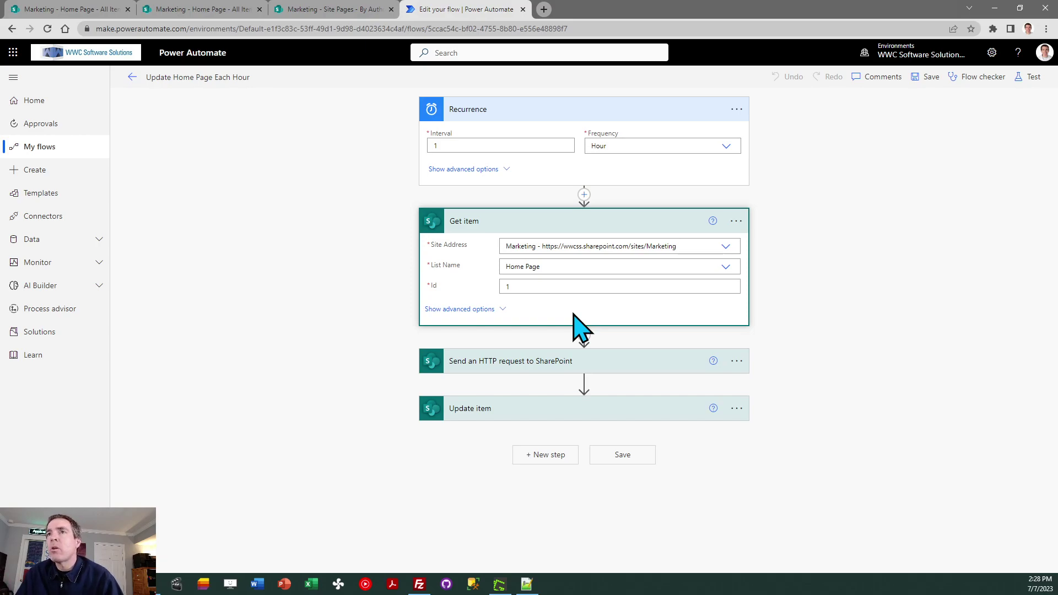
{"action": "left_click", "coordinate": [526, 361]}
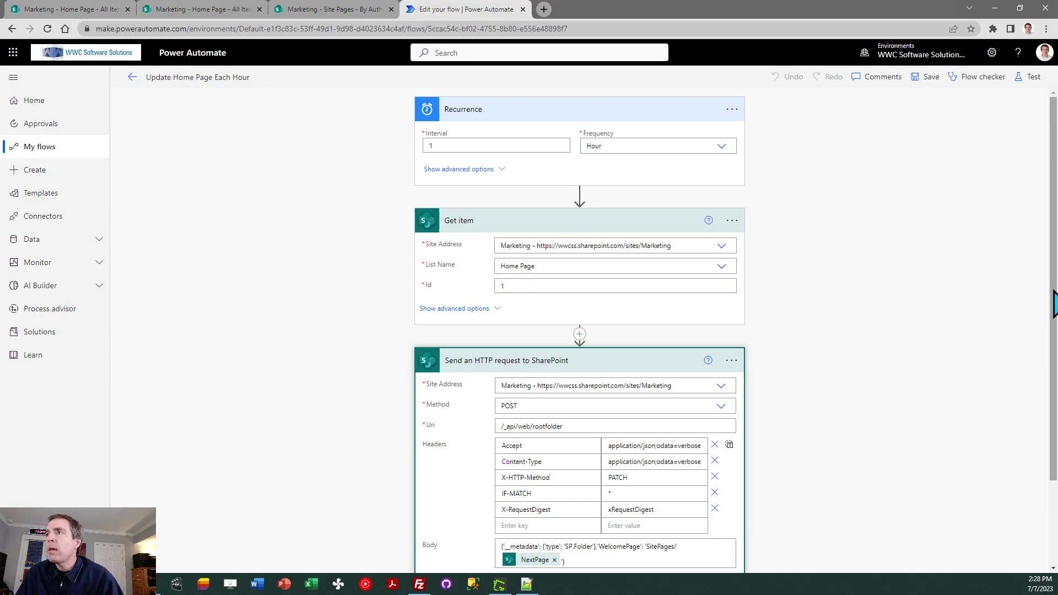
{"action": "scroll", "coordinate": [1057, 347], "scroll_direction": "down", "scroll_amount": 2}
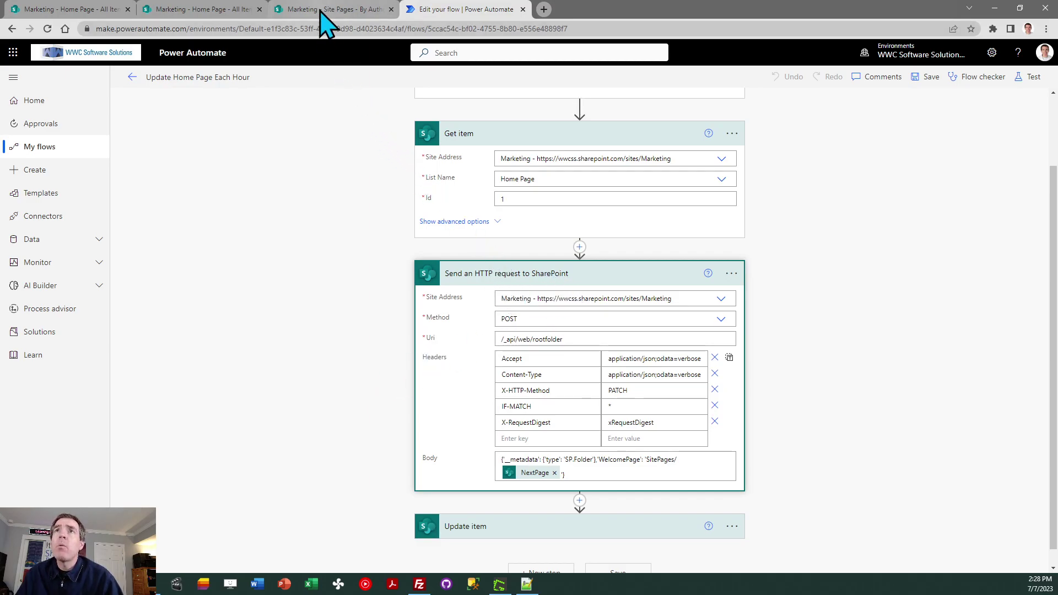
{"action": "mouse_move", "coordinate": [326, 23]}
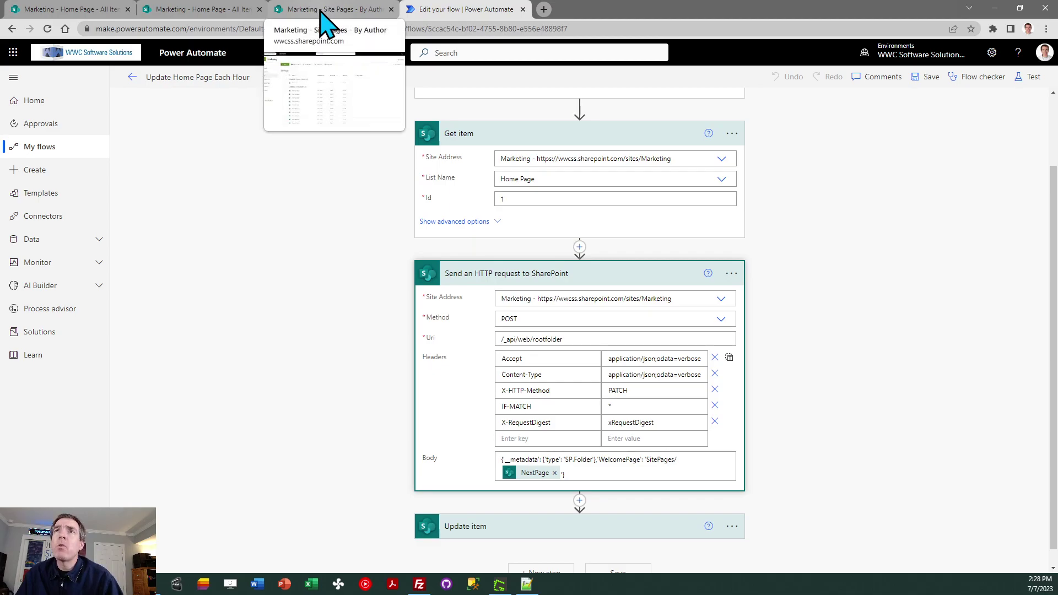
{"action": "left_click", "coordinate": [325, 19]}
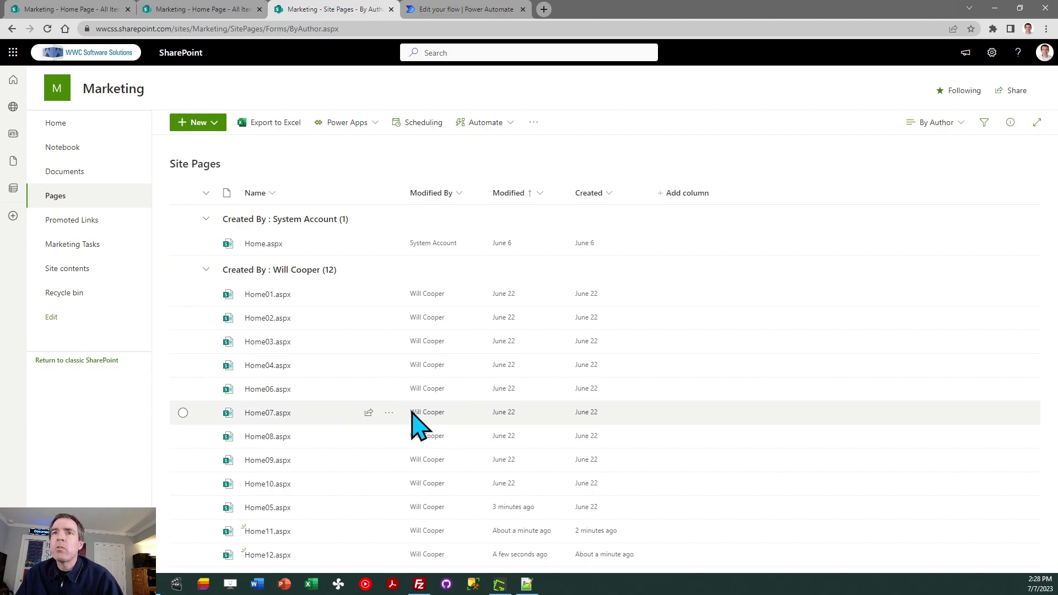
{"action": "left_click", "coordinate": [390, 389]}
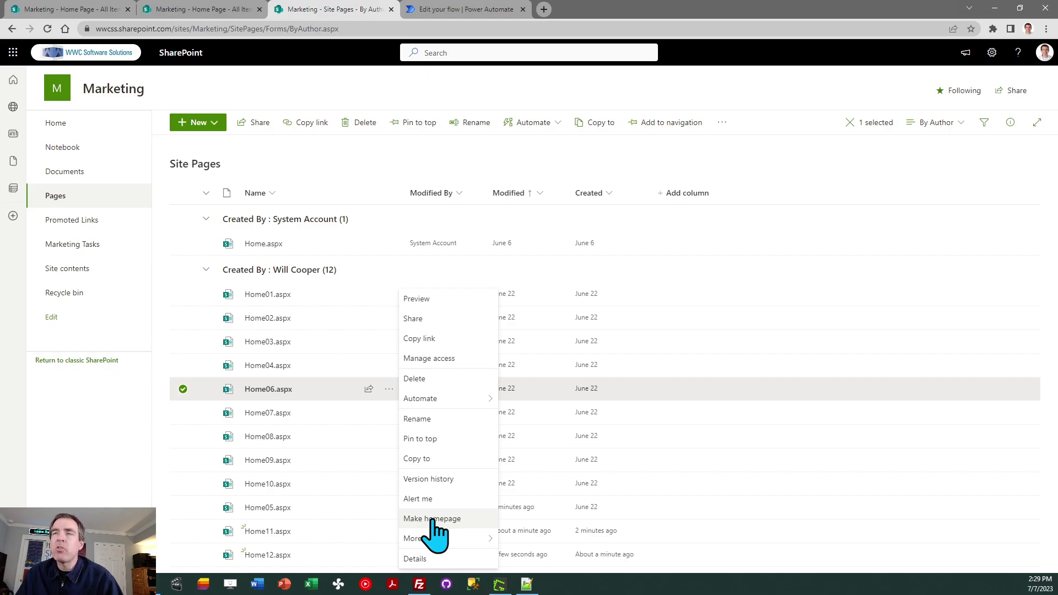
{"action": "left_click", "coordinate": [476, 17]}
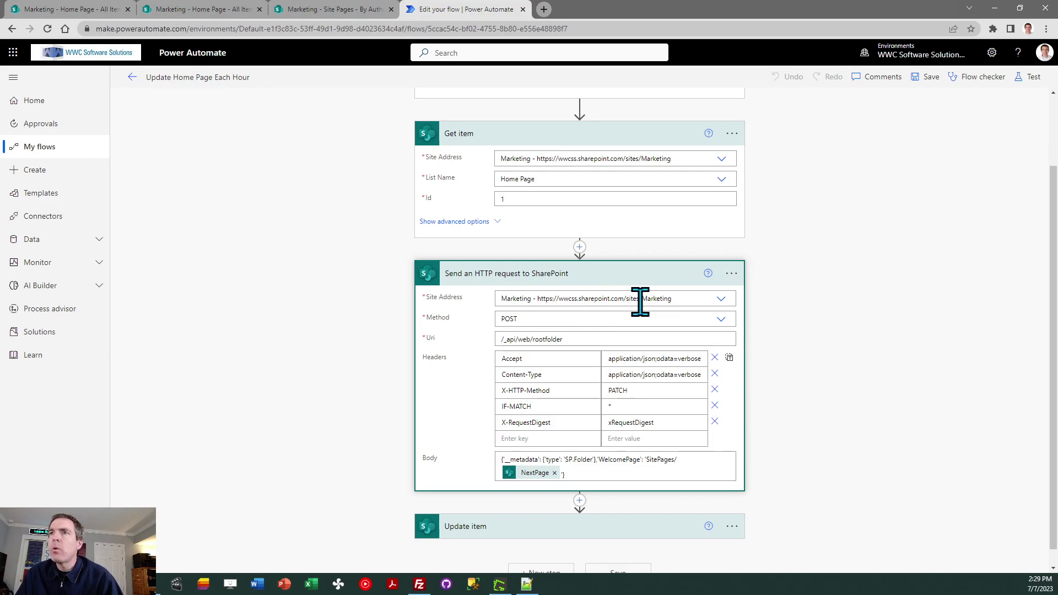
{"action": "left_click", "coordinate": [583, 336]}
{"action": "left_click_drag", "start_coordinate": [583, 337], "coordinate": [496, 340]}
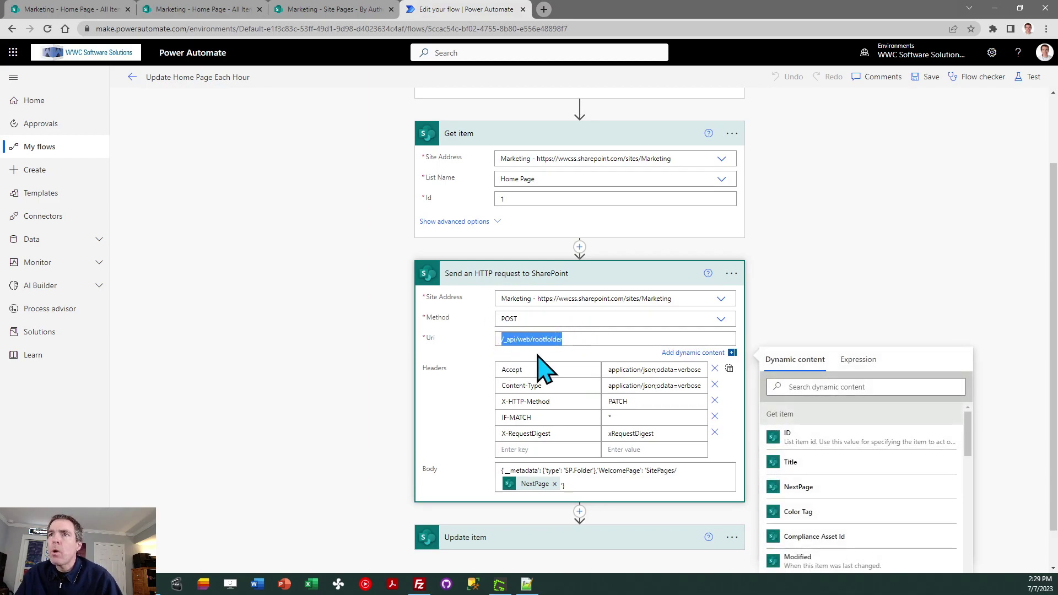
{"action": "left_click", "coordinate": [805, 307]}
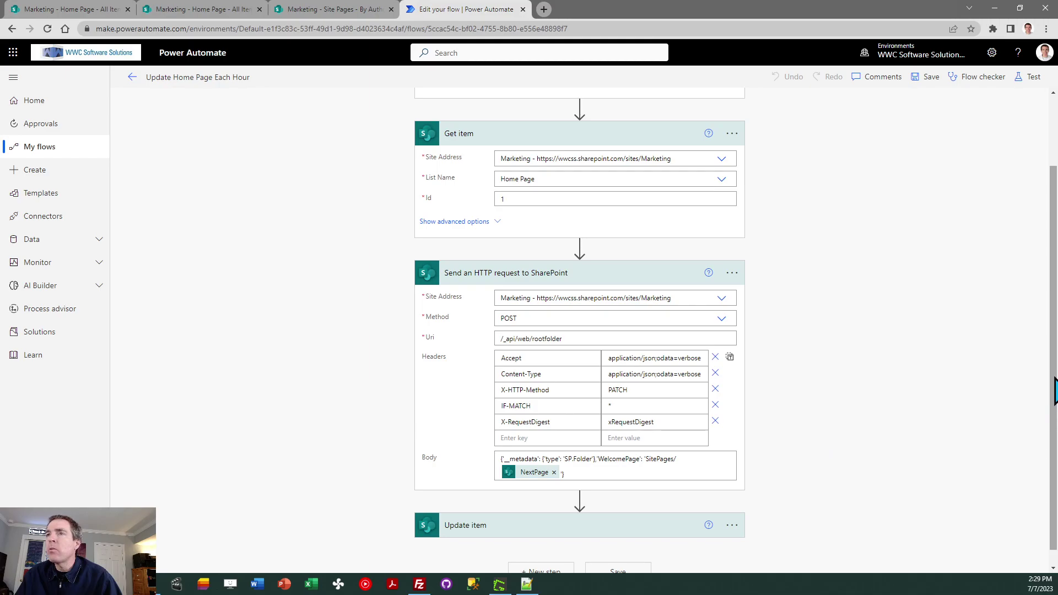
{"action": "scroll", "coordinate": [1055, 392], "scroll_direction": "down", "scroll_amount": 1}
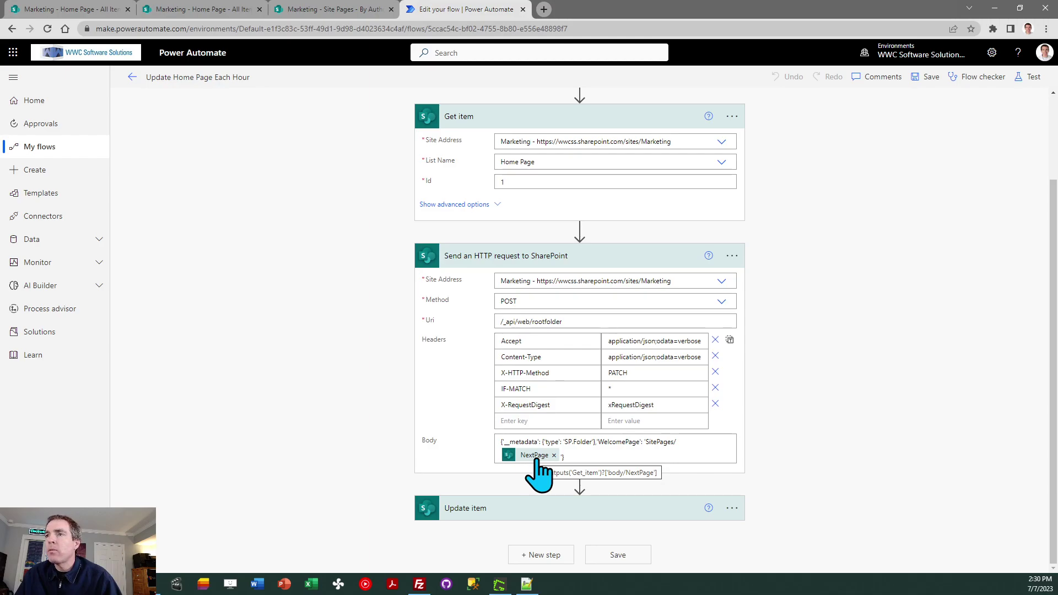
{"action": "left_click", "coordinate": [485, 508]}
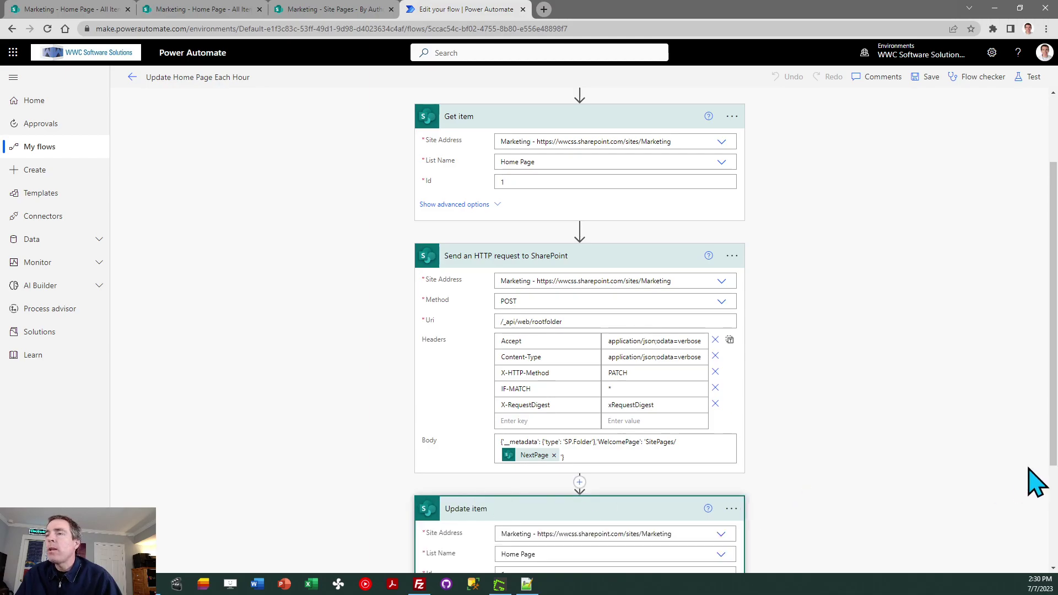
Review the Update item fields (Id 1, Title, PageNumber, TotalPages), then bring up temp.txt
{"action": "left_click_drag", "start_coordinate": [1055, 397], "coordinate": [1055, 468]}
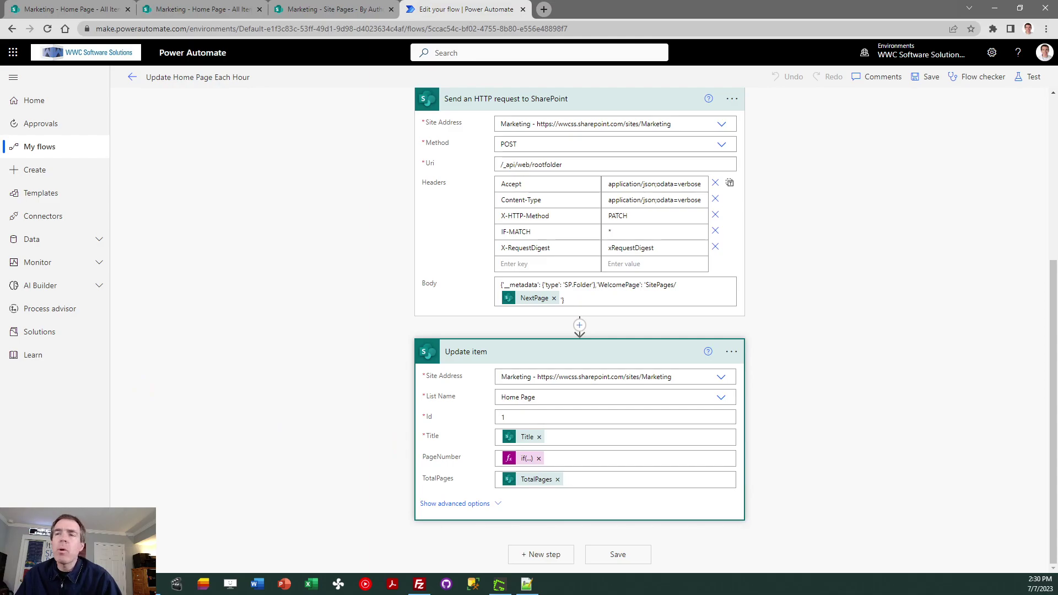
{"action": "key", "text": "alt+Tab"}
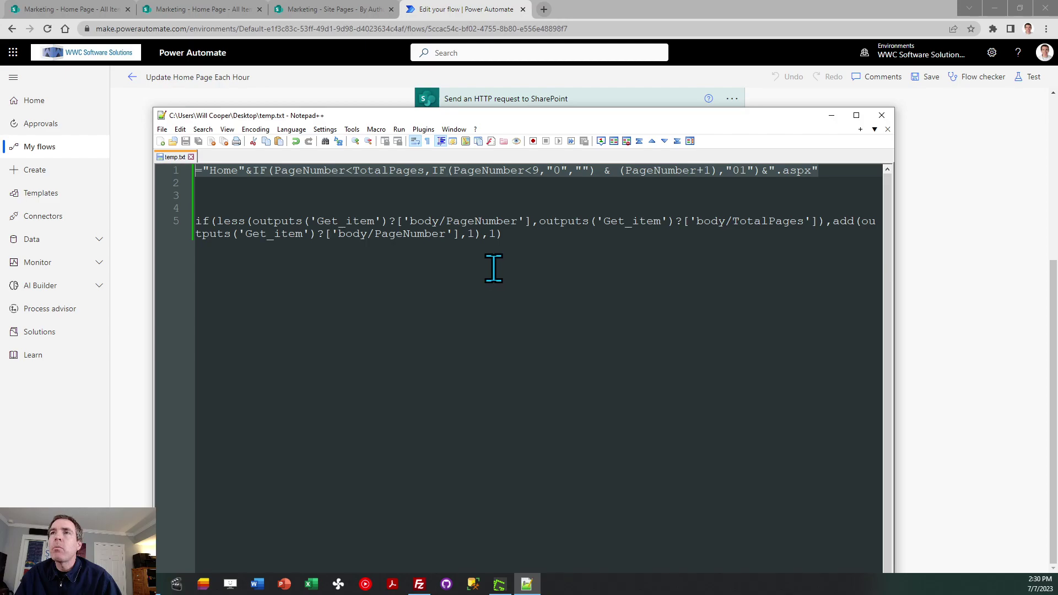
Select the full if(less(...)) expression on line 5 of temp.txt and move the notes window aside
{"action": "left_click", "coordinate": [511, 234]}
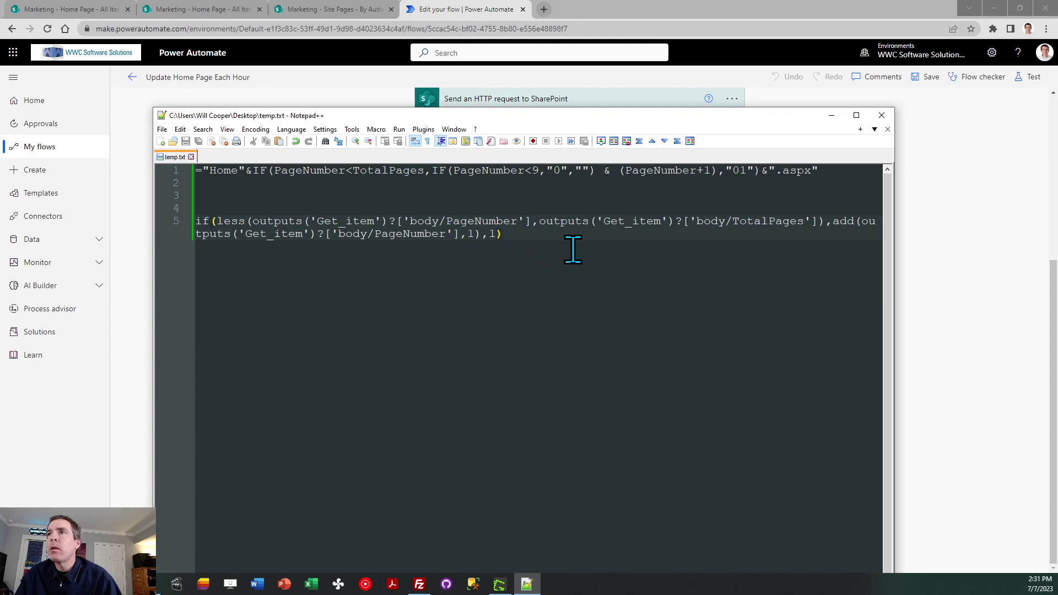
{"action": "left_click_drag", "start_coordinate": [515, 234], "coordinate": [185, 225]}
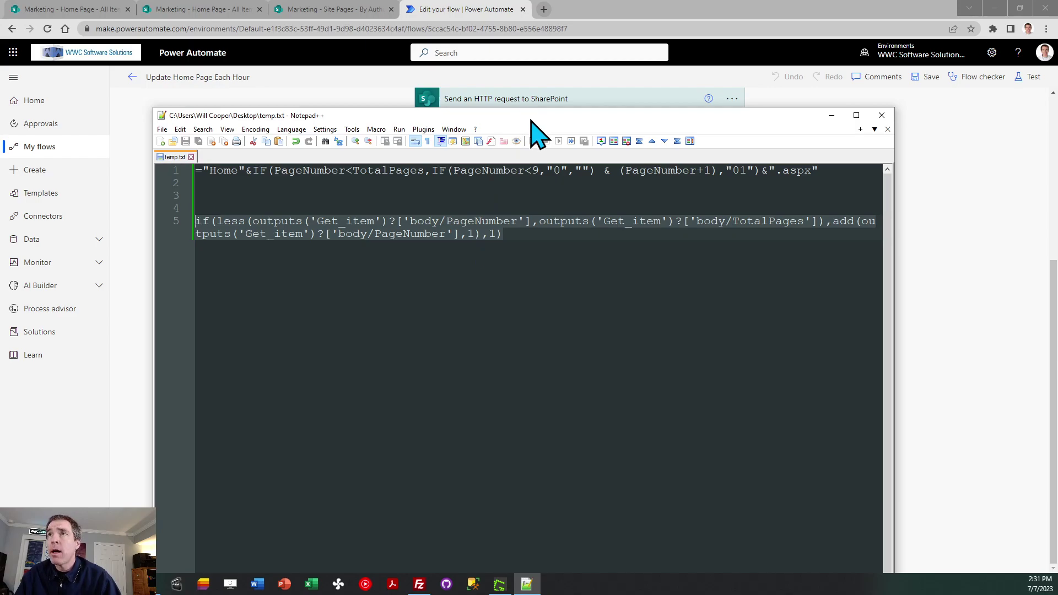
{"action": "left_click_drag", "start_coordinate": [530, 131], "coordinate": [8, 182]}
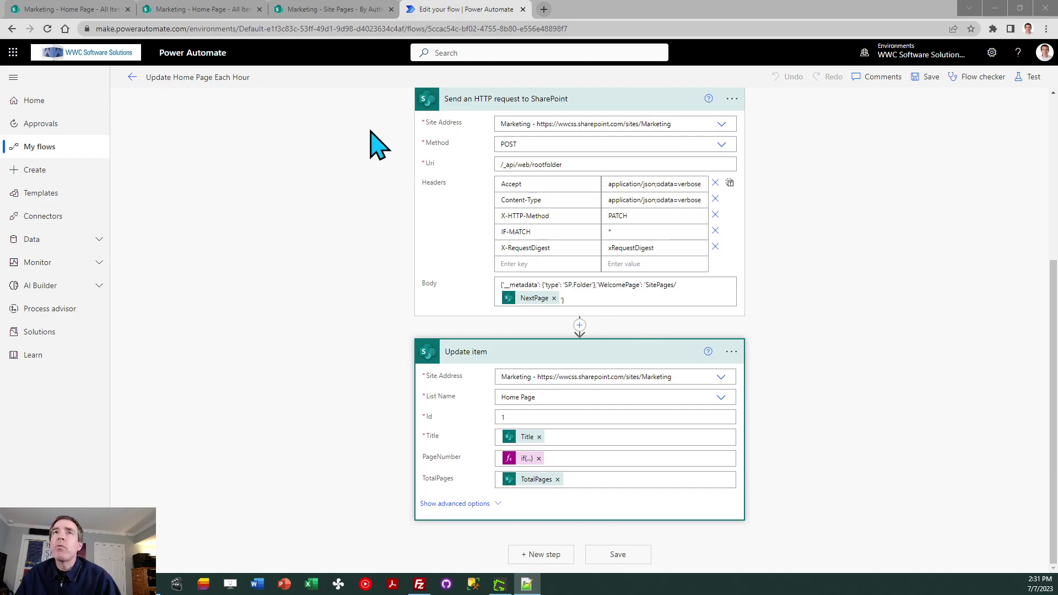
Browse the Home01–Home12 copies in Site Pages, then reopen the Home Page list via Site contents
{"action": "left_click", "coordinate": [207, 11]}
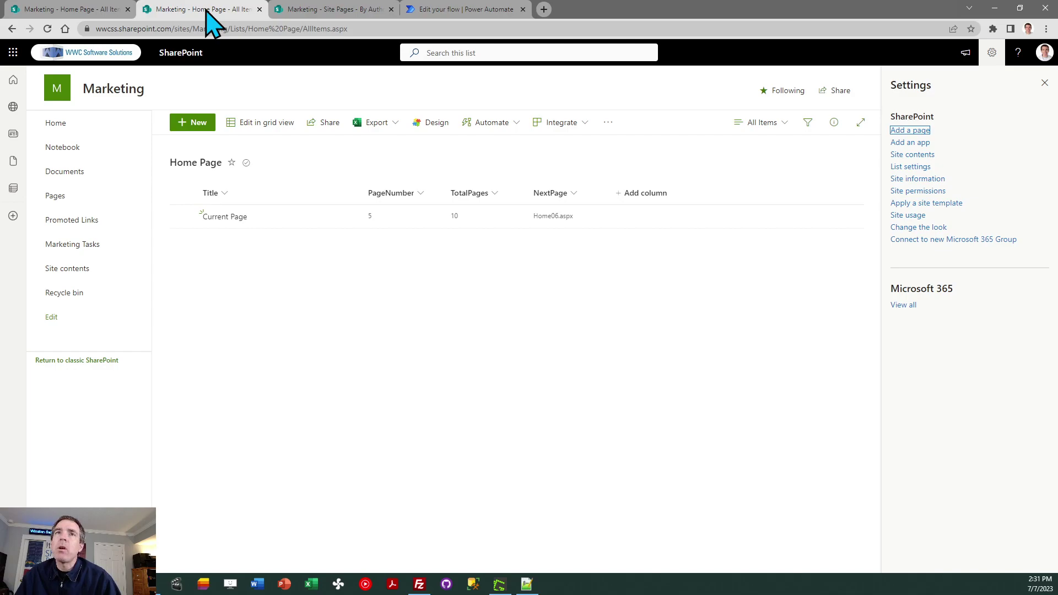
{"action": "left_click", "coordinate": [61, 196]}
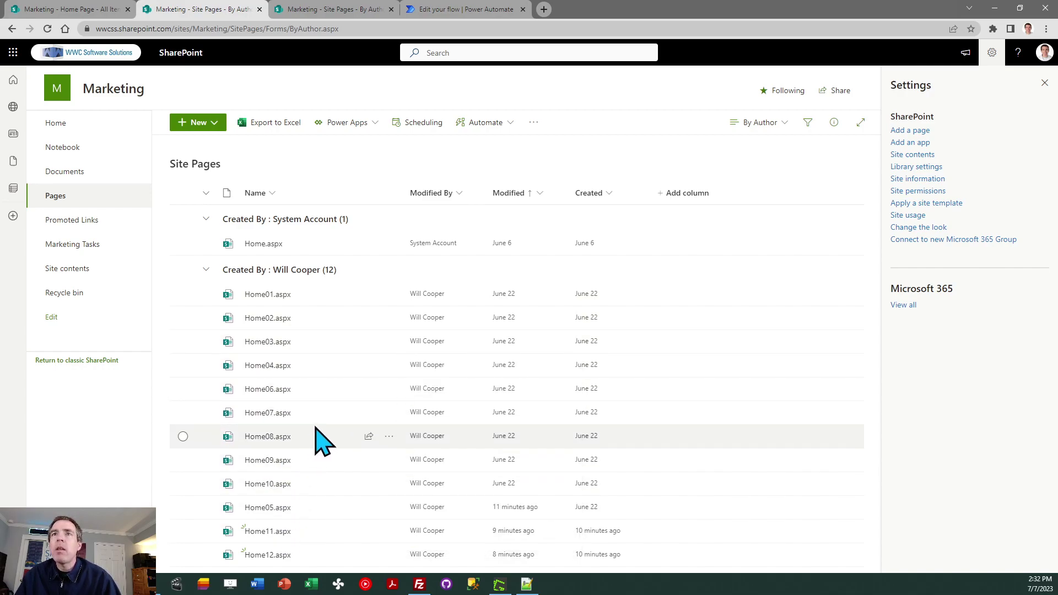
{"action": "mouse_move", "coordinate": [270, 298]}
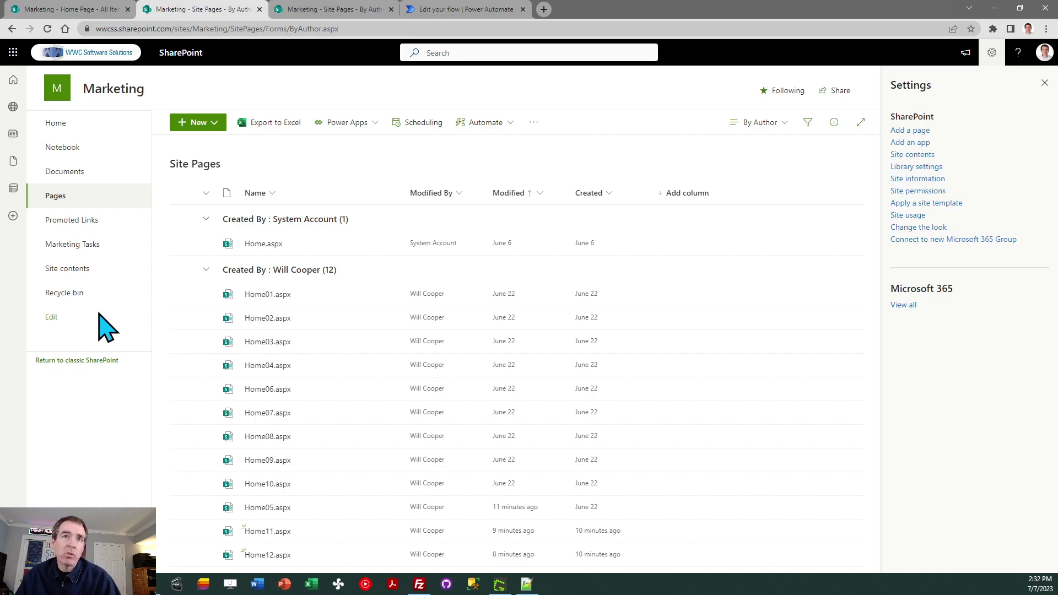
{"action": "left_click", "coordinate": [67, 269]}
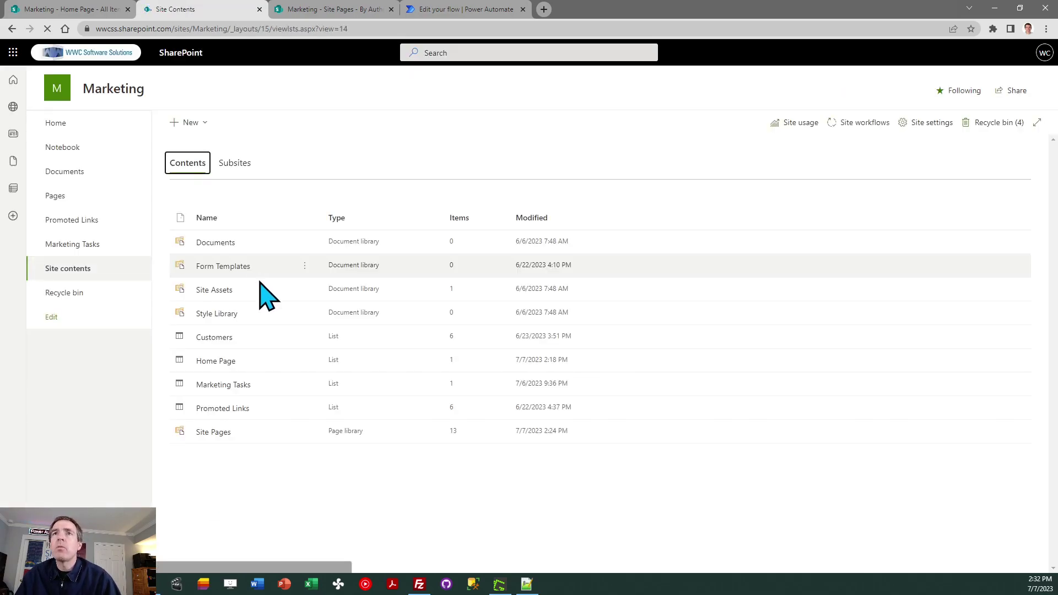
{"action": "left_click", "coordinate": [215, 361]}
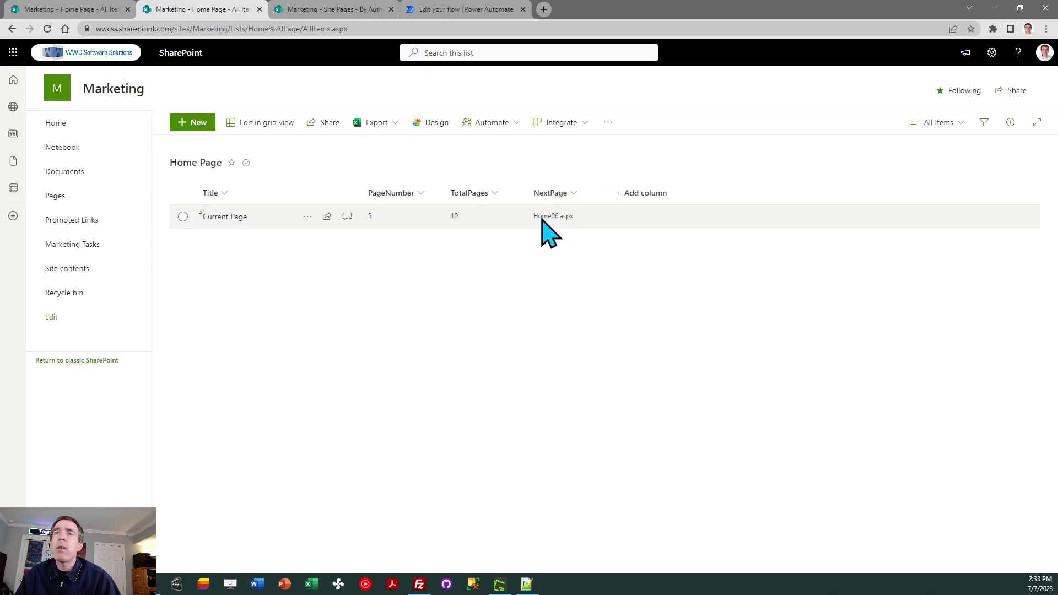
Collapse the Get item, HTTP request, Update item and Recurrence cards in the flow editor
{"action": "left_click", "coordinate": [458, 11]}
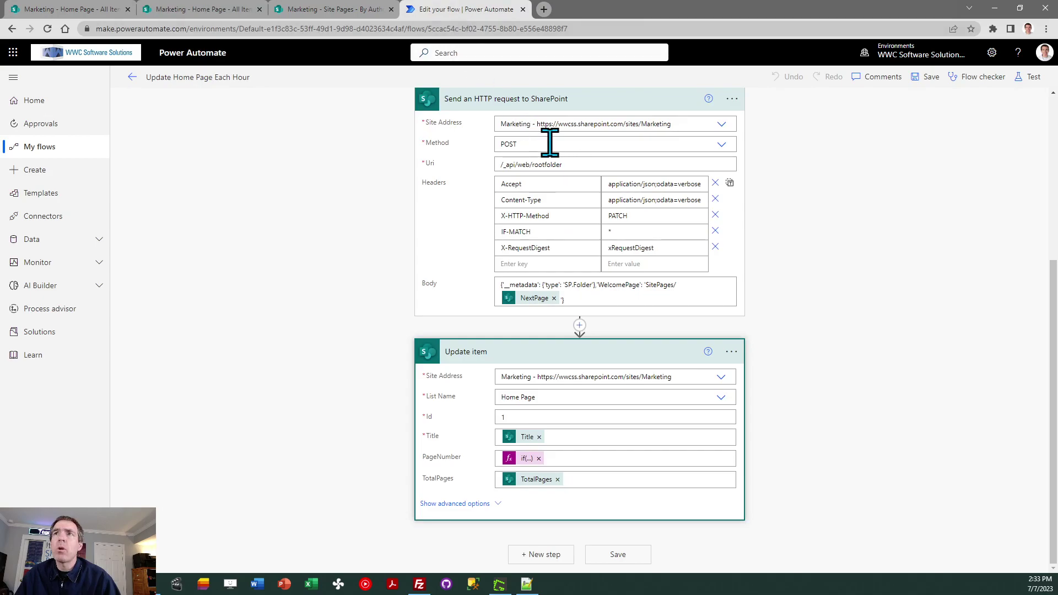
{"action": "left_click_drag", "start_coordinate": [1055, 375], "coordinate": [1050, 216]}
{"action": "left_click", "coordinate": [462, 197]}
{"action": "left_click", "coordinate": [465, 242]}
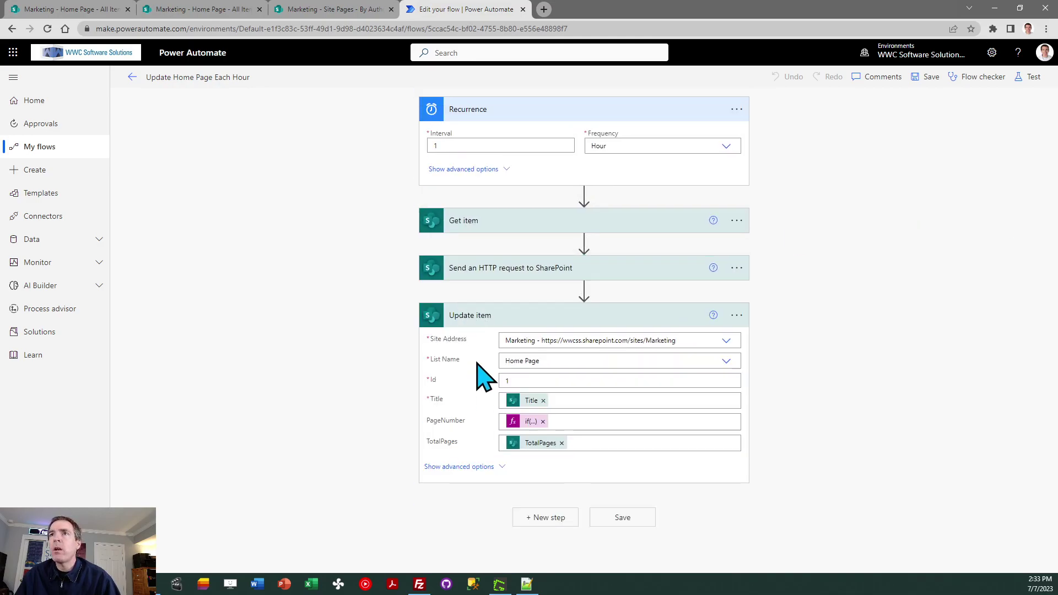
{"action": "left_click", "coordinate": [473, 314]}
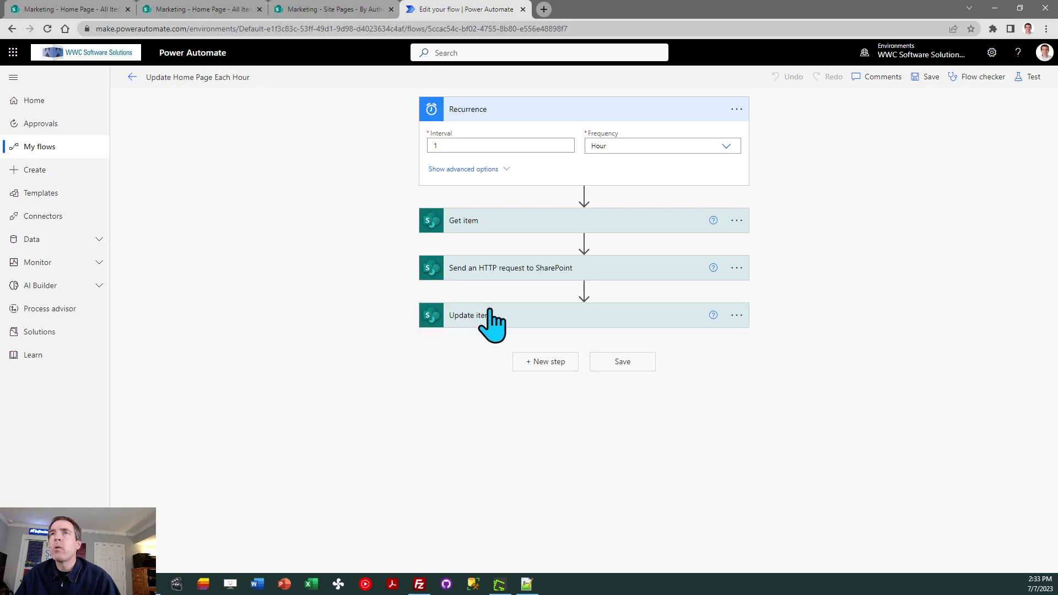
{"action": "left_click", "coordinate": [479, 115]}
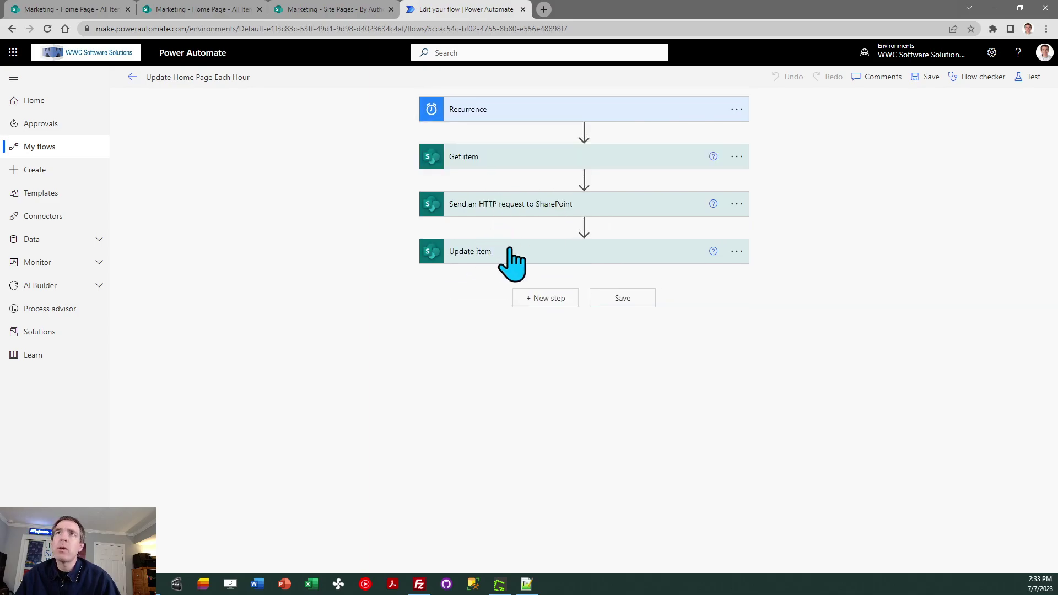
{"action": "left_click", "coordinate": [324, 9]}
{"action": "left_click", "coordinate": [435, 4]}
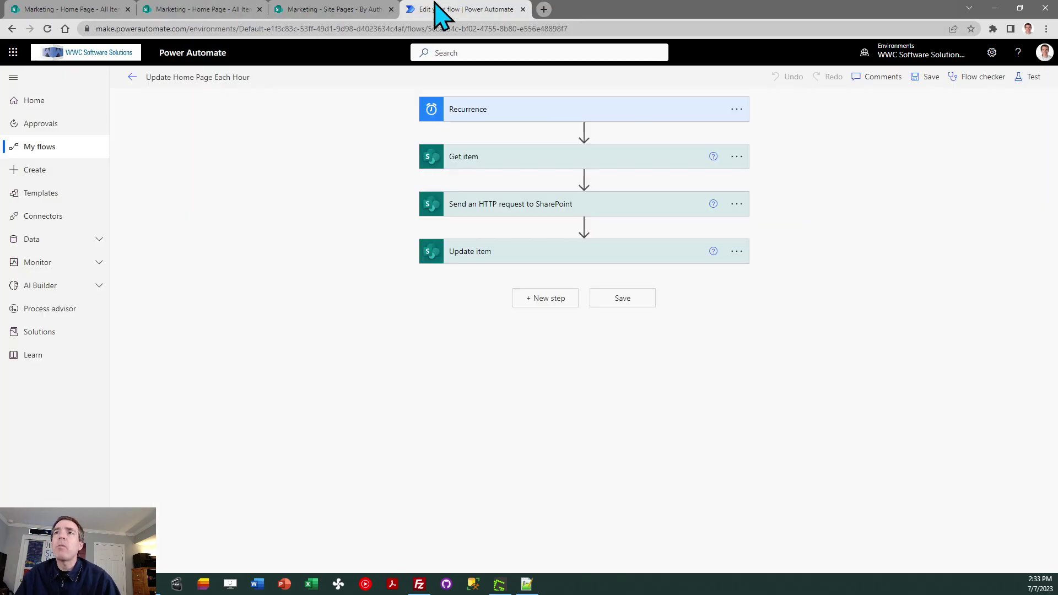
Check the Home Page list values and the Marketing site's current home page before running
{"action": "left_click", "coordinate": [133, 77]}
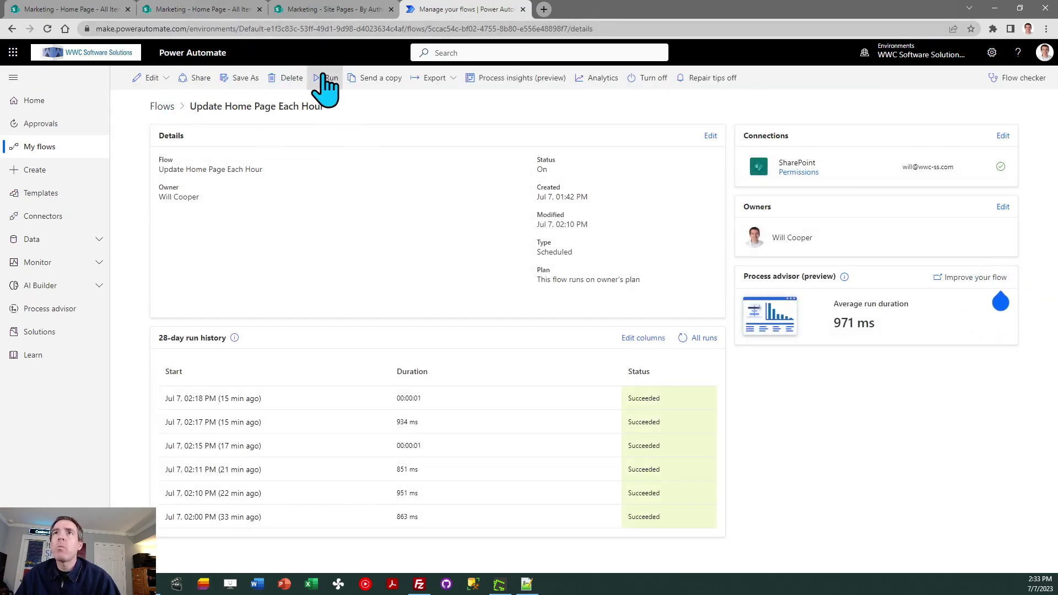
{"action": "left_click", "coordinate": [201, 10]}
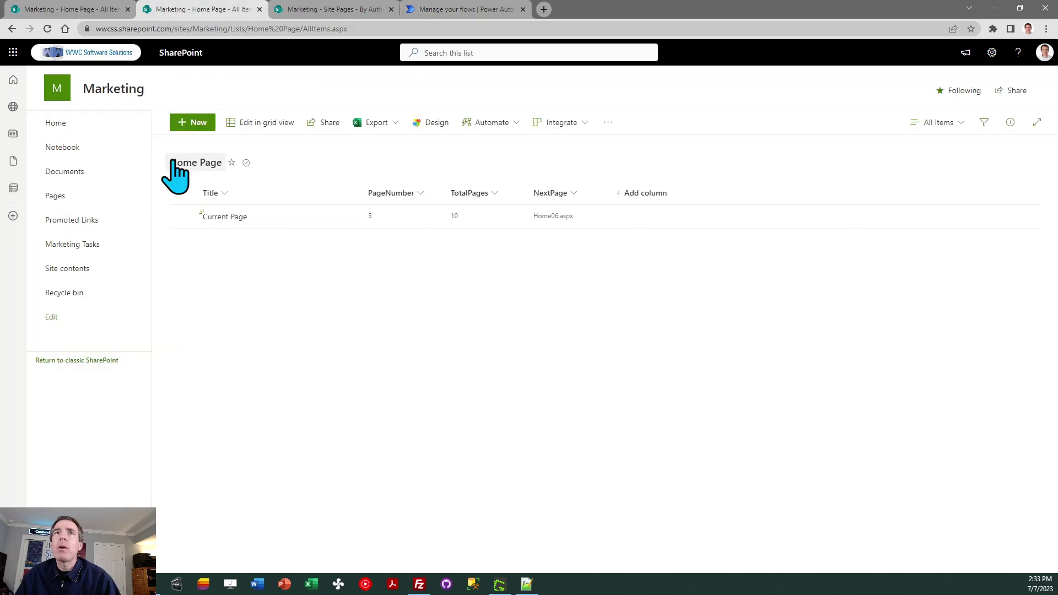
{"action": "left_click", "coordinate": [56, 123]}
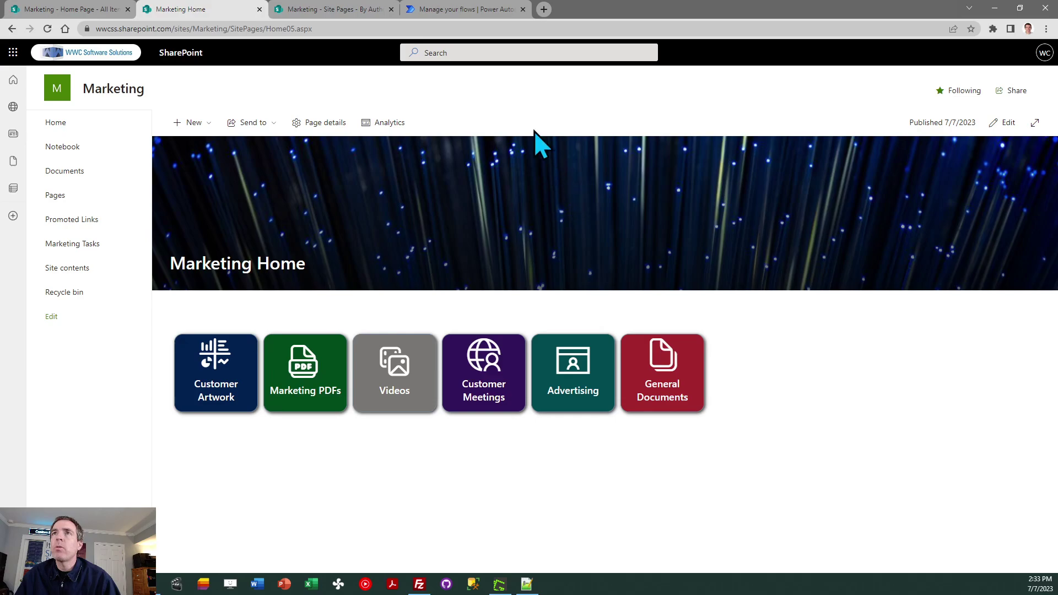
{"action": "left_click", "coordinate": [442, 11]}
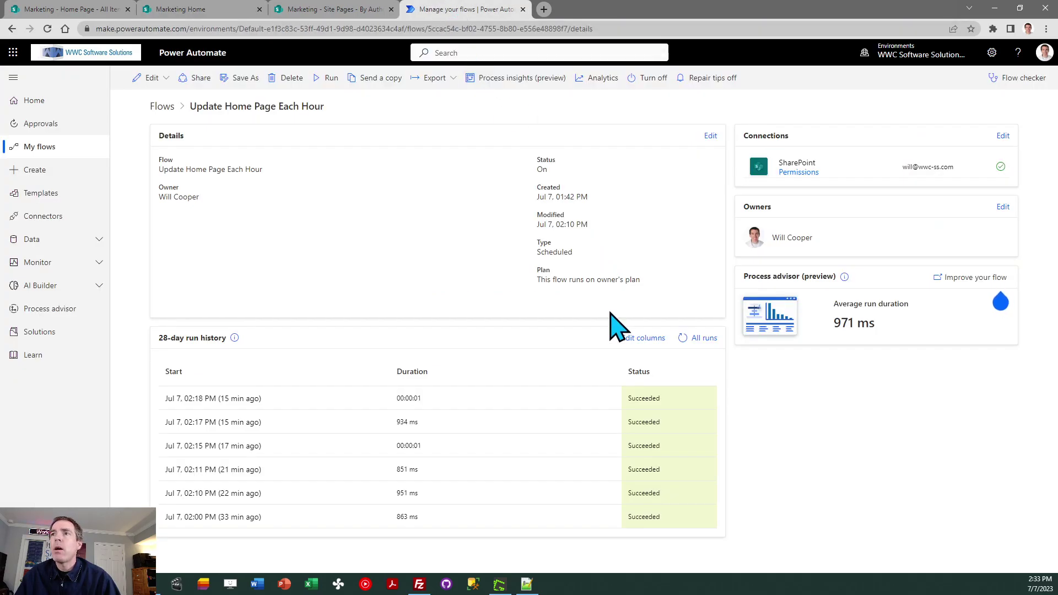
Run the flow manually, refresh its run history, and reload the Marketing home to see the green banner
{"action": "left_click", "coordinate": [320, 78]}
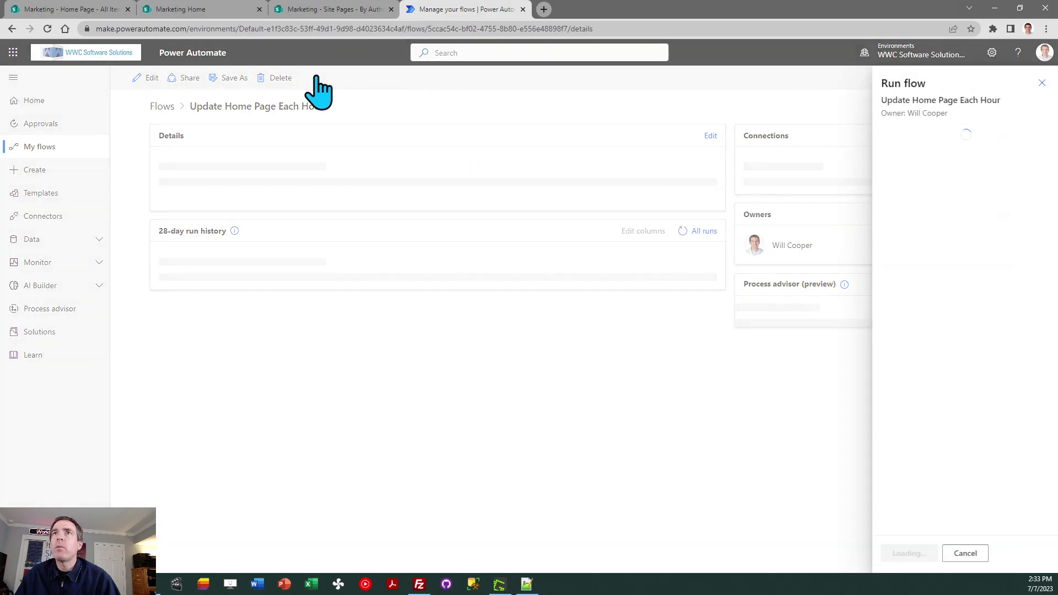
{"action": "left_click", "coordinate": [895, 554]}
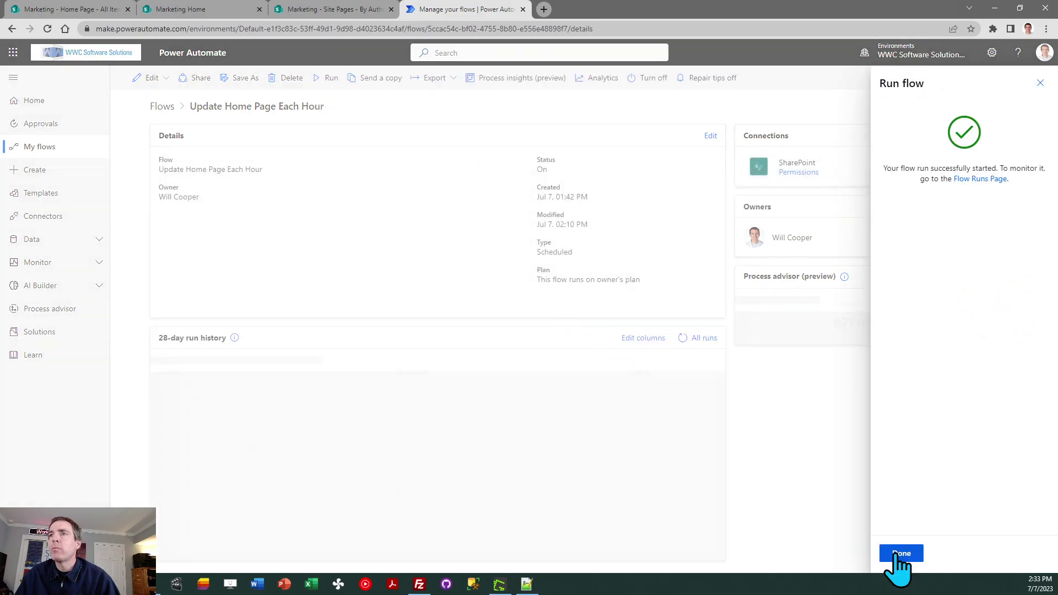
{"action": "left_click", "coordinate": [898, 555]}
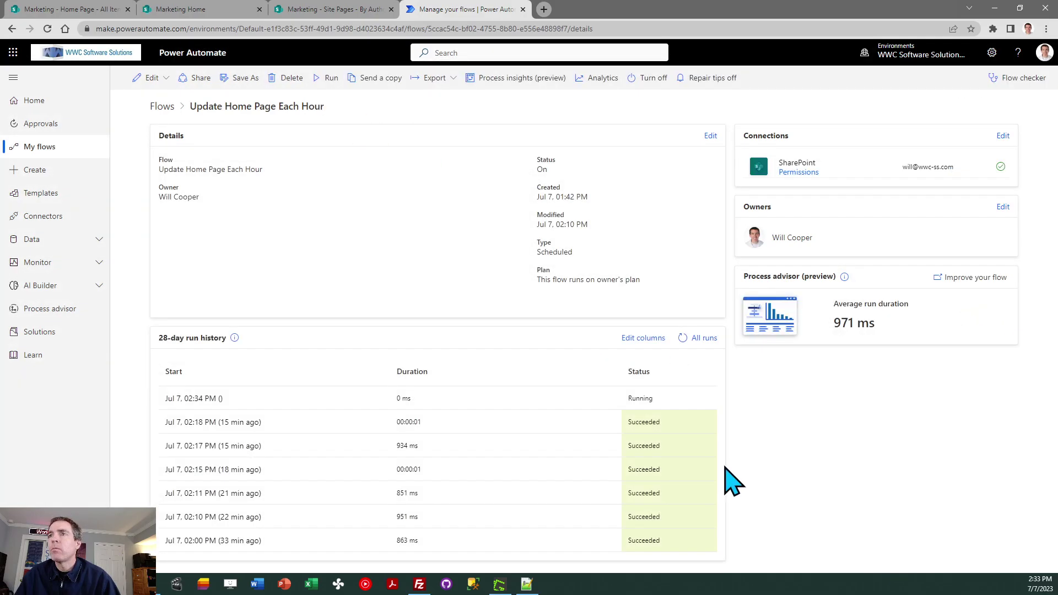
{"action": "left_click", "coordinate": [682, 336]}
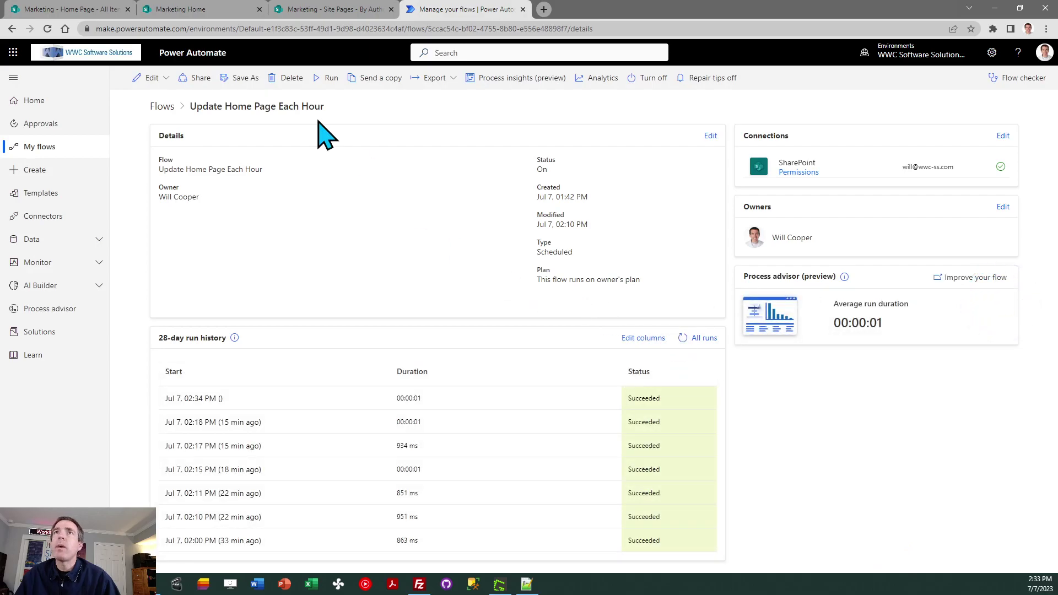
{"action": "left_click", "coordinate": [182, 10]}
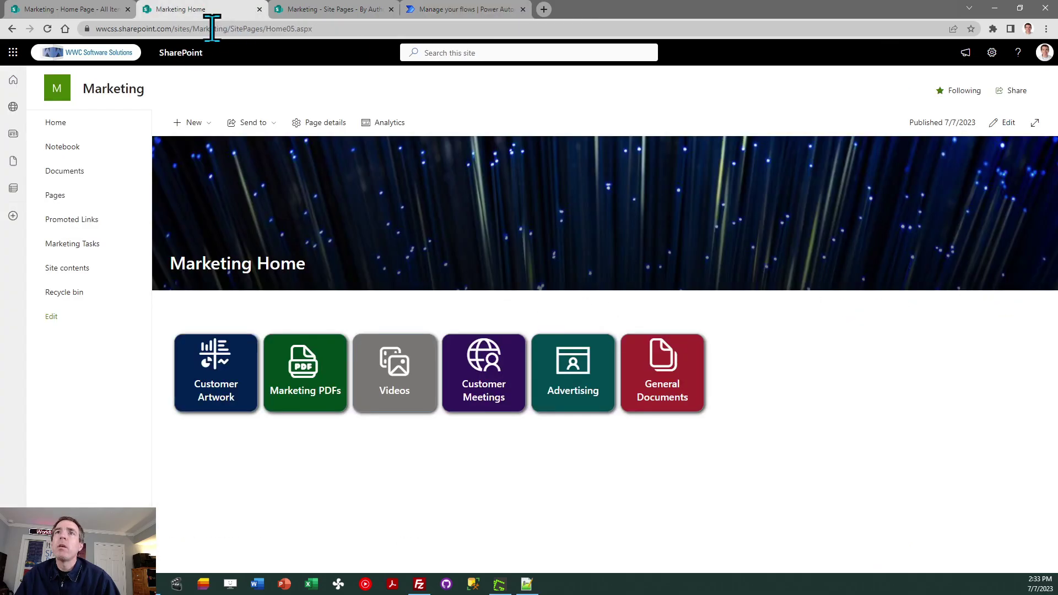
{"action": "left_click", "coordinate": [57, 123]}
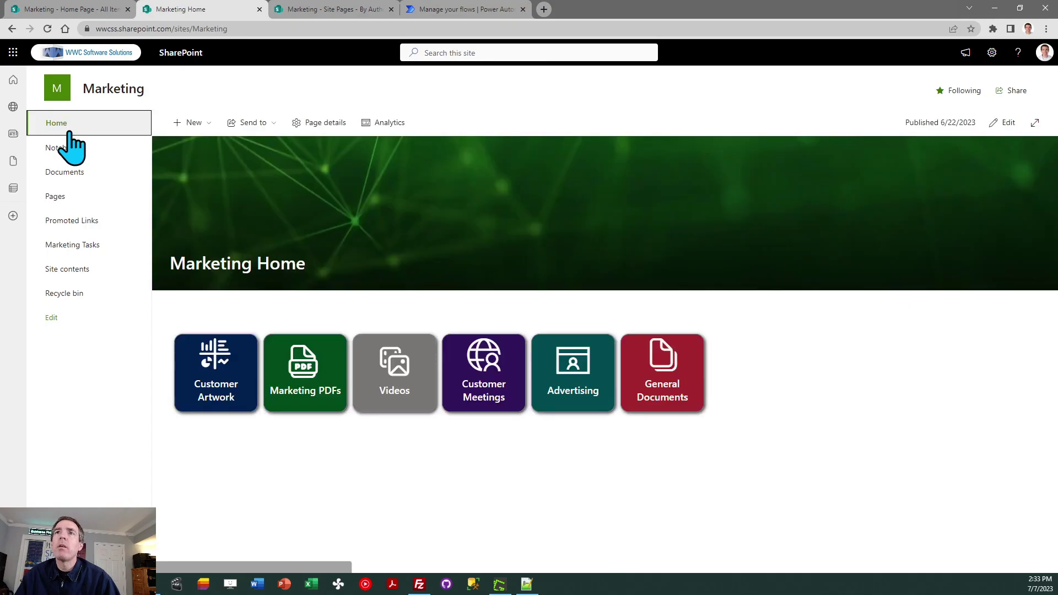